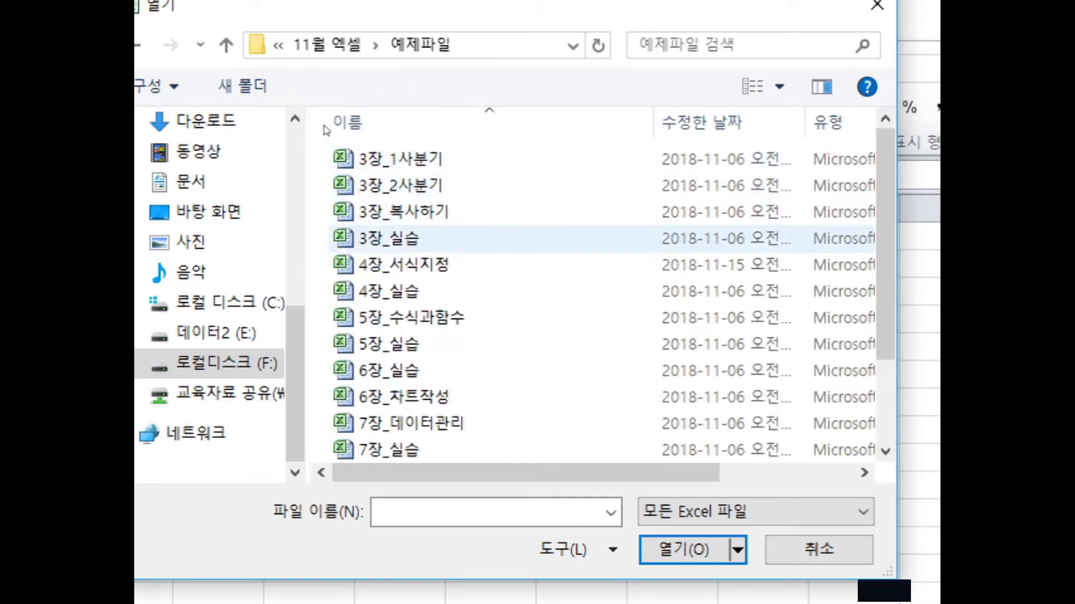
Open the workbook 5장_수식과함수 from the 예제파일 folder
scroll(359, 235, down, 1)
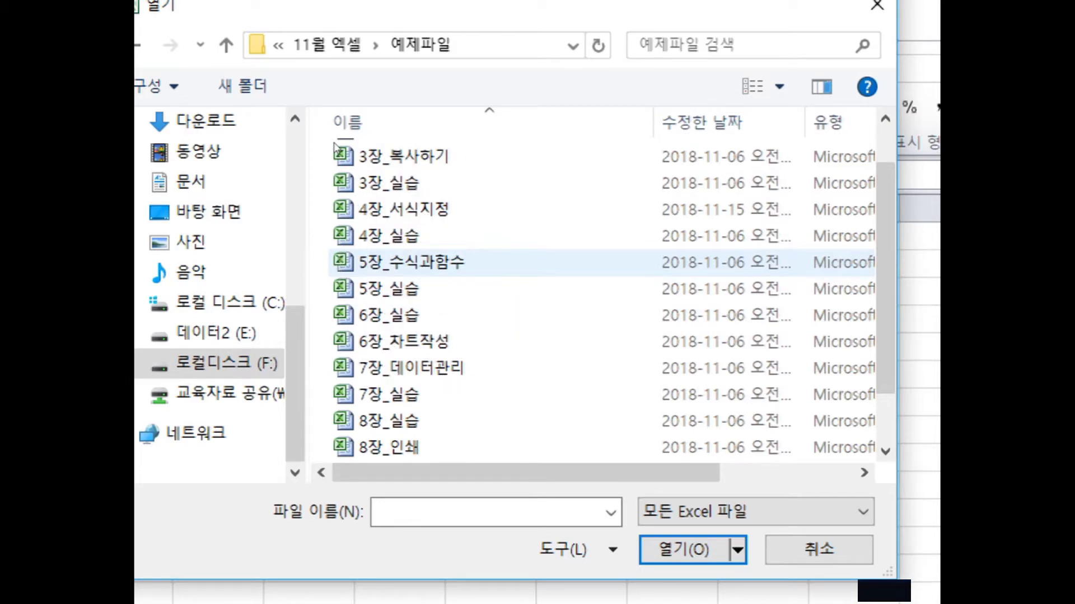
double_click(412, 262)
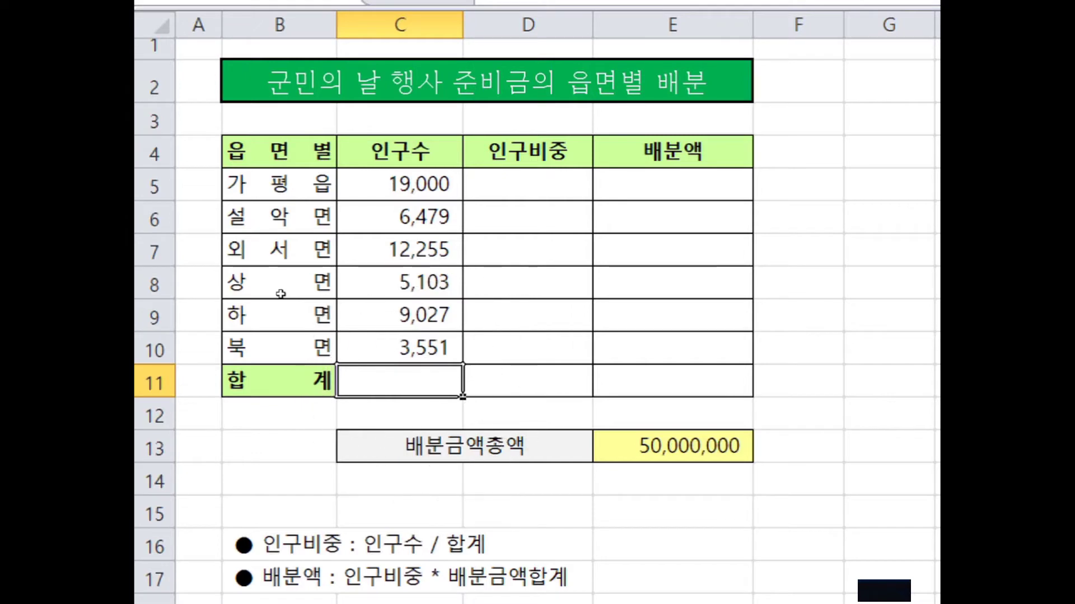
Total the 인구수 column in C11 by adding the cells individually with =C5+C6+C7+C8+C9+C10
text(=)
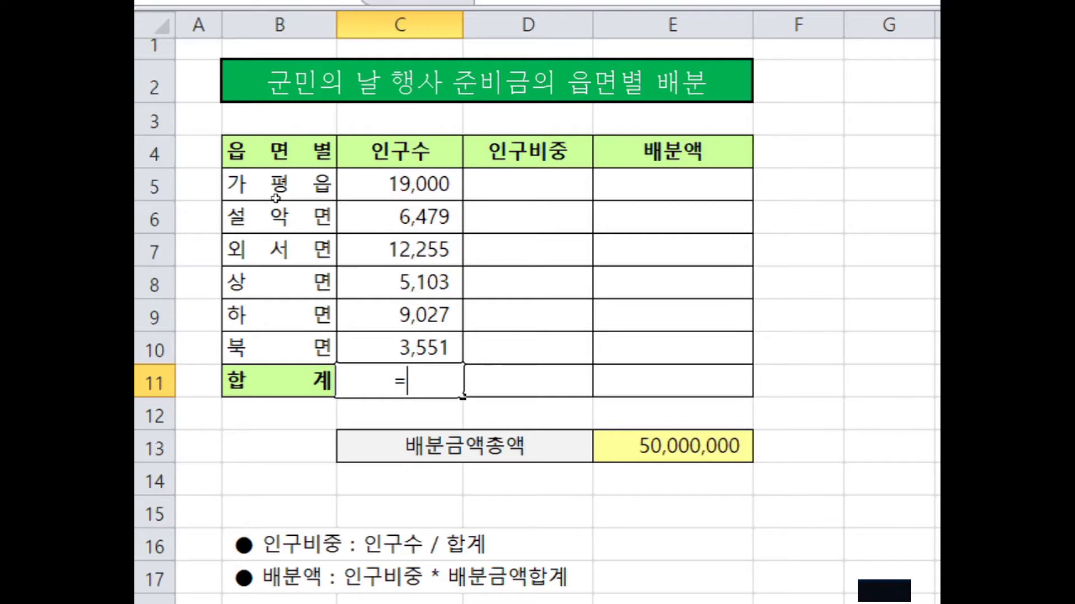
key(Up)
key(Up)
key(Up)
key(Up)
key(Up)
key(Up)
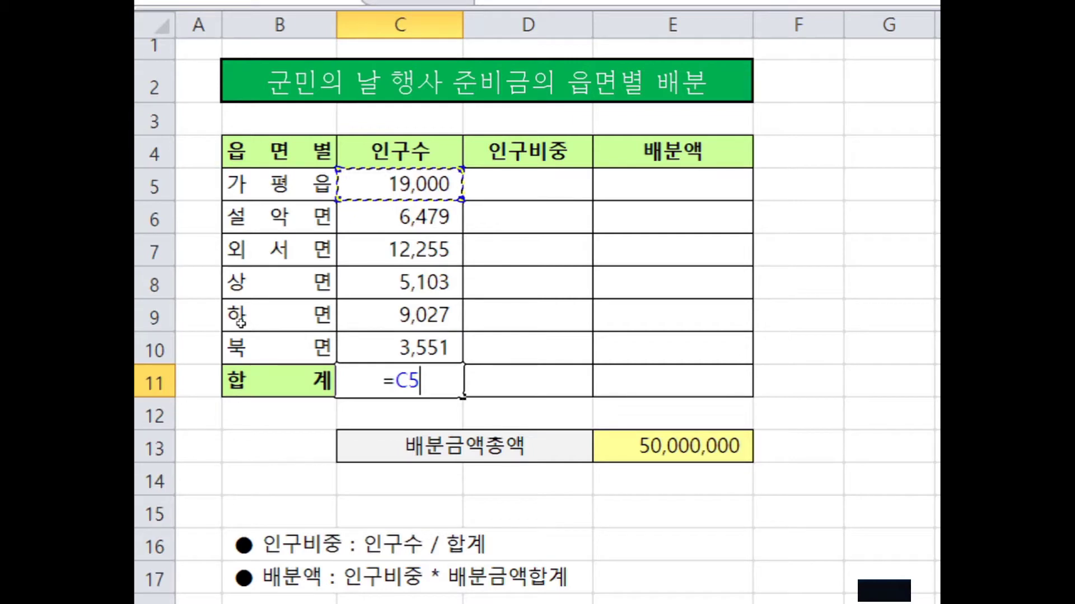
text(+)
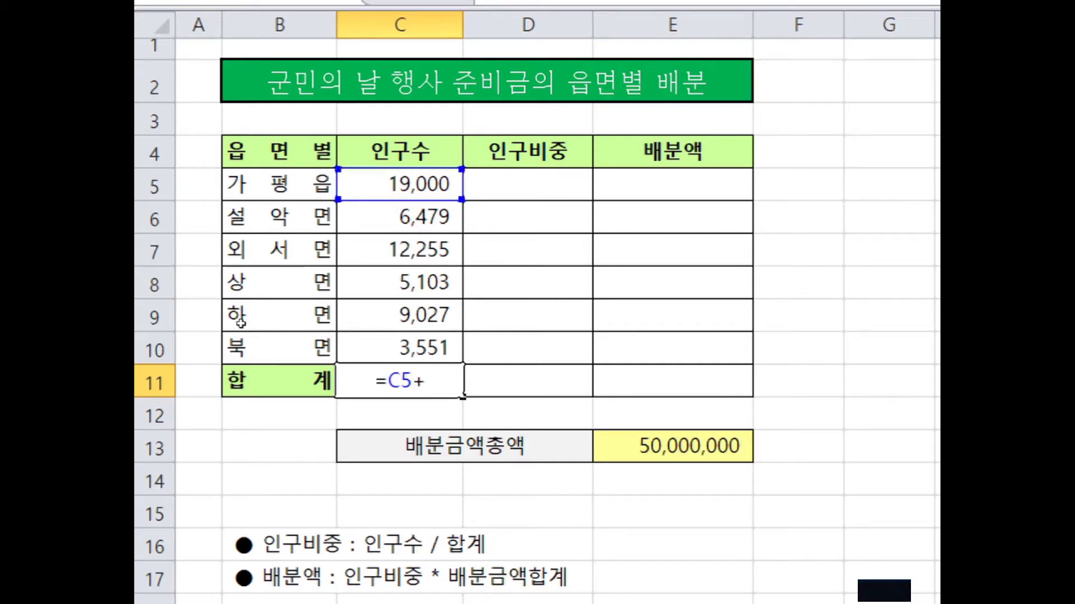
click(275, 211)
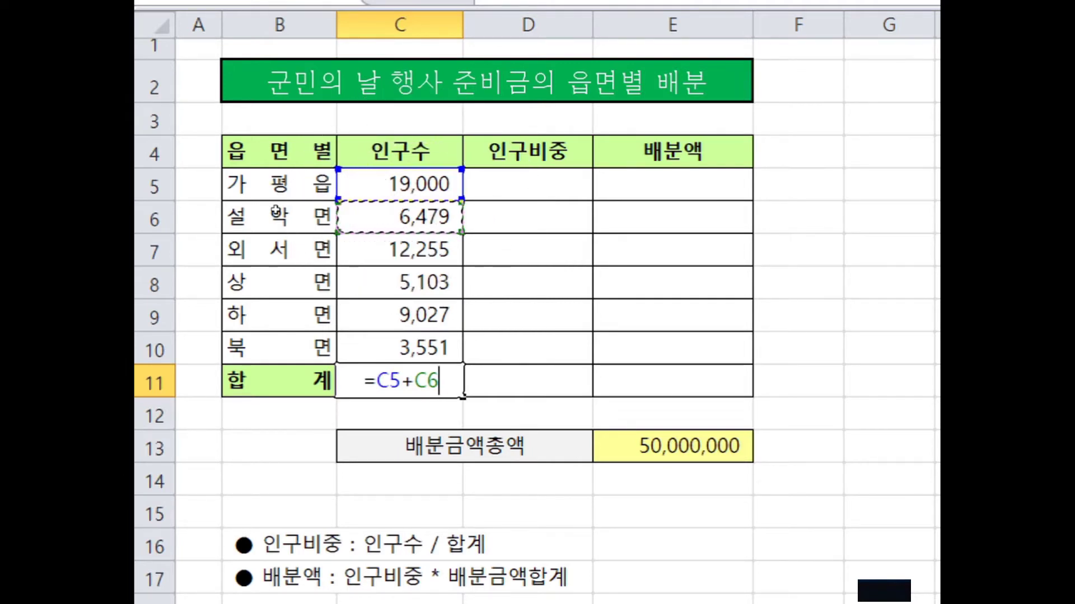
text(+)
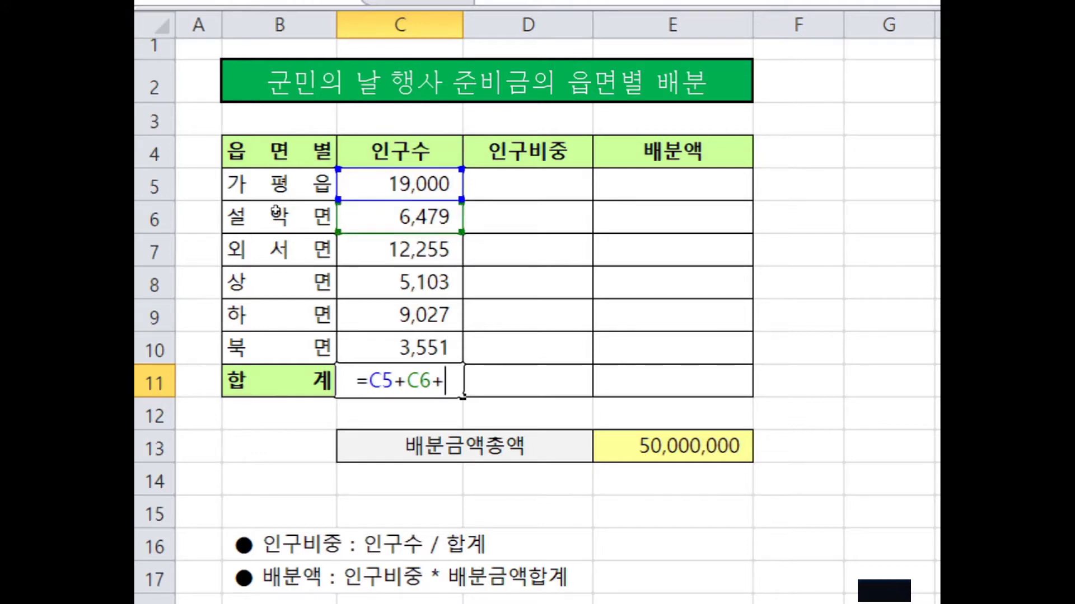
click(387, 250)
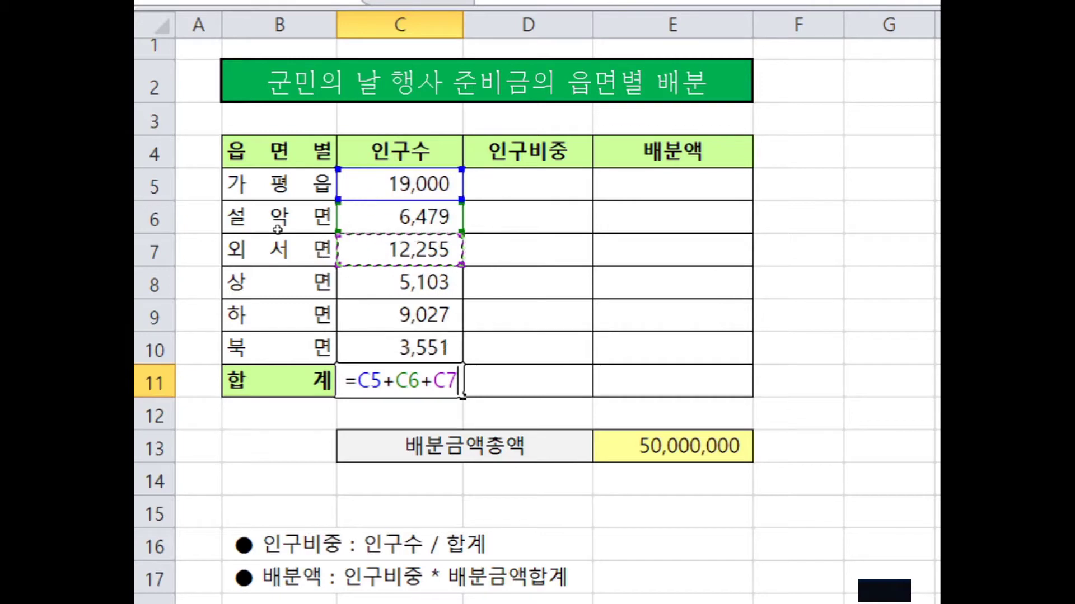
text(+)
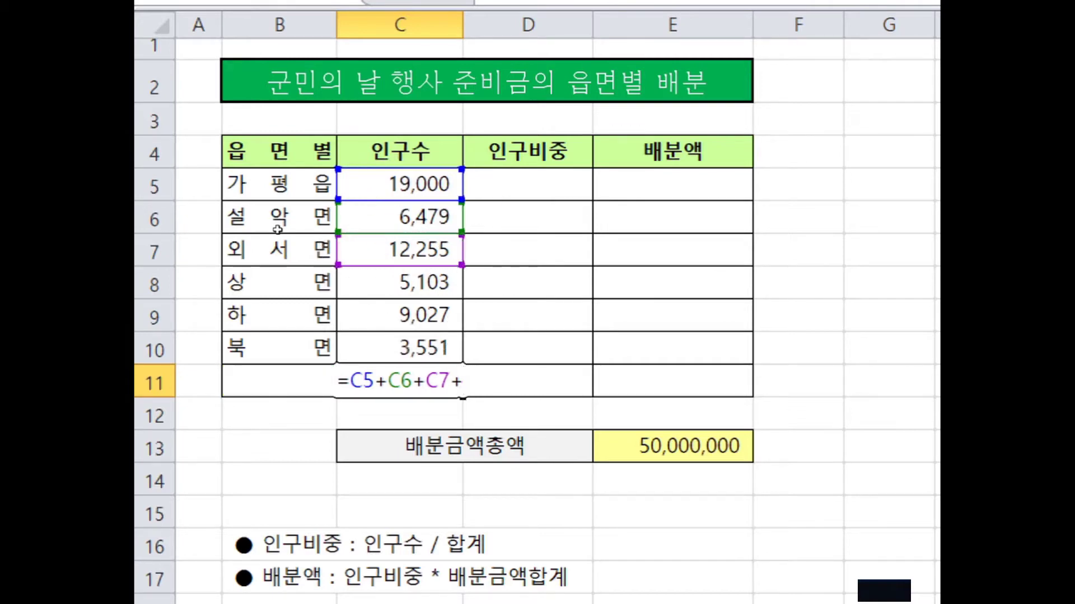
key(Up)
key(Up)
key(Up)
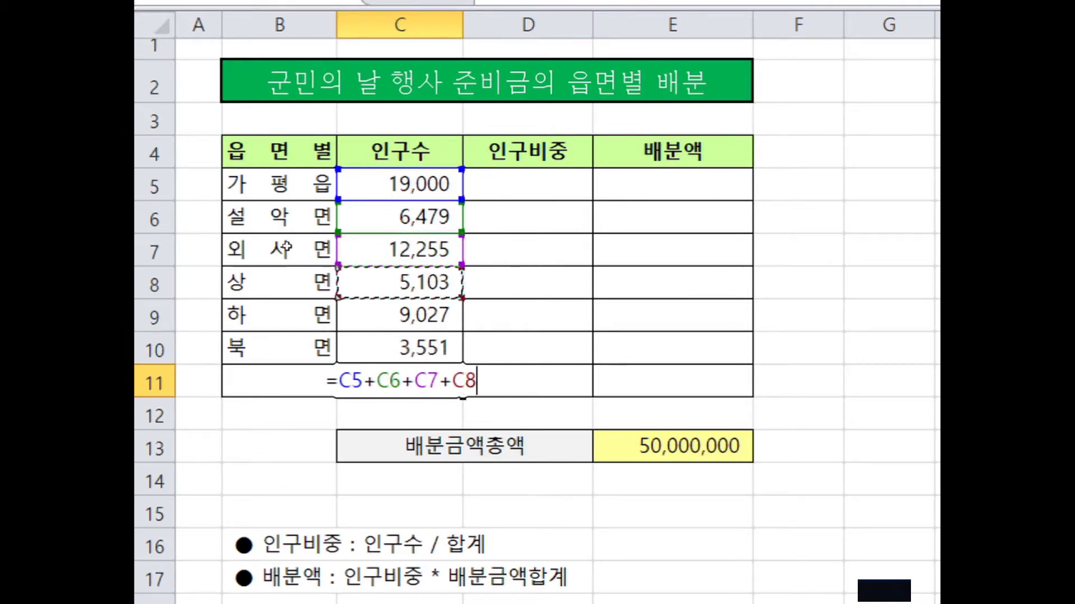
text(+)
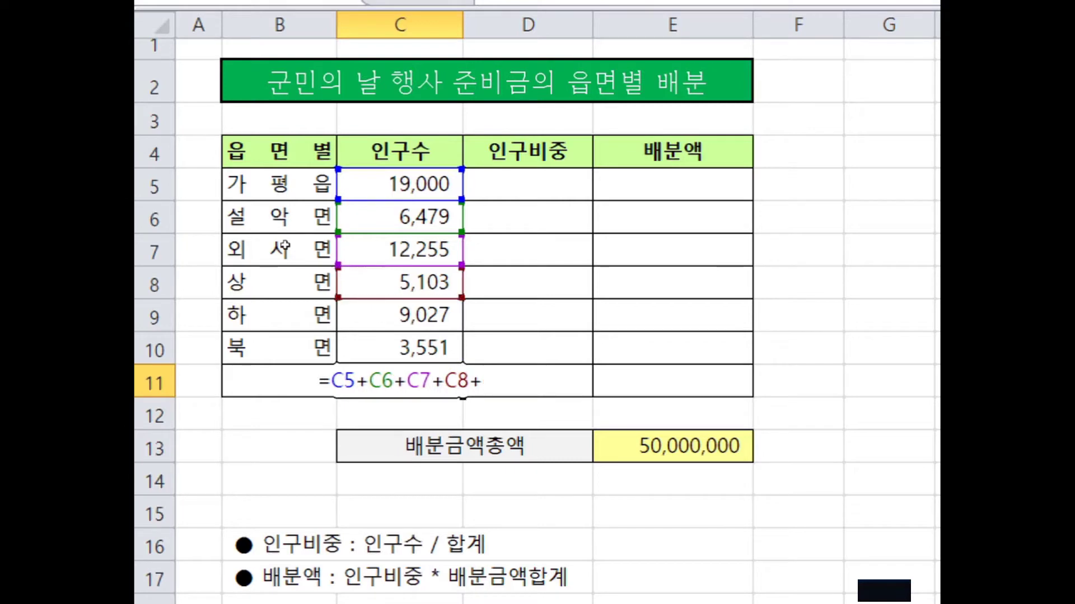
key(Up)
key(Up)
text(+)
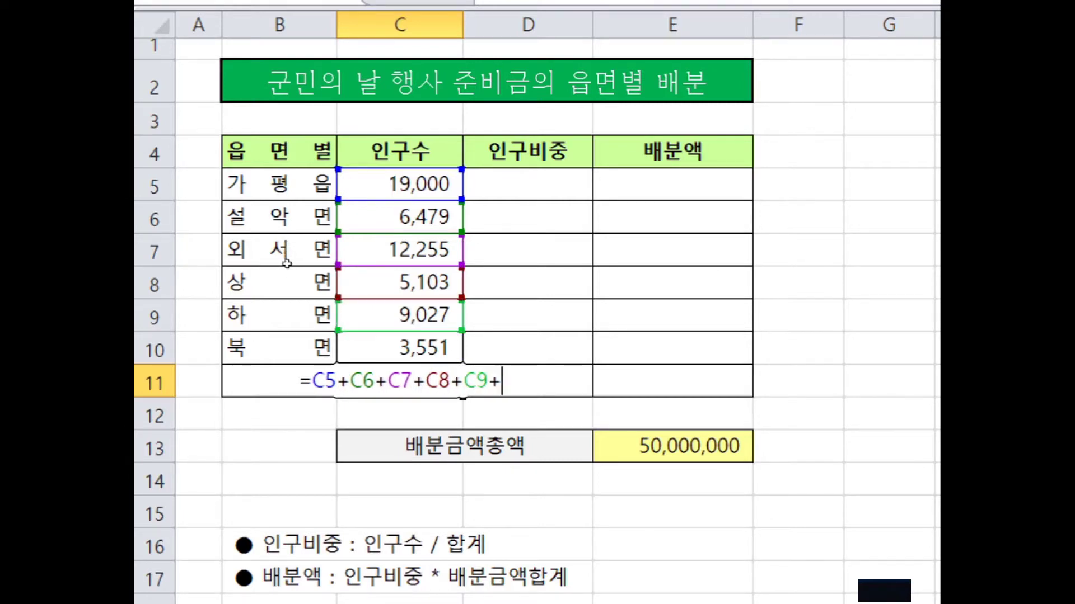
key(Up)
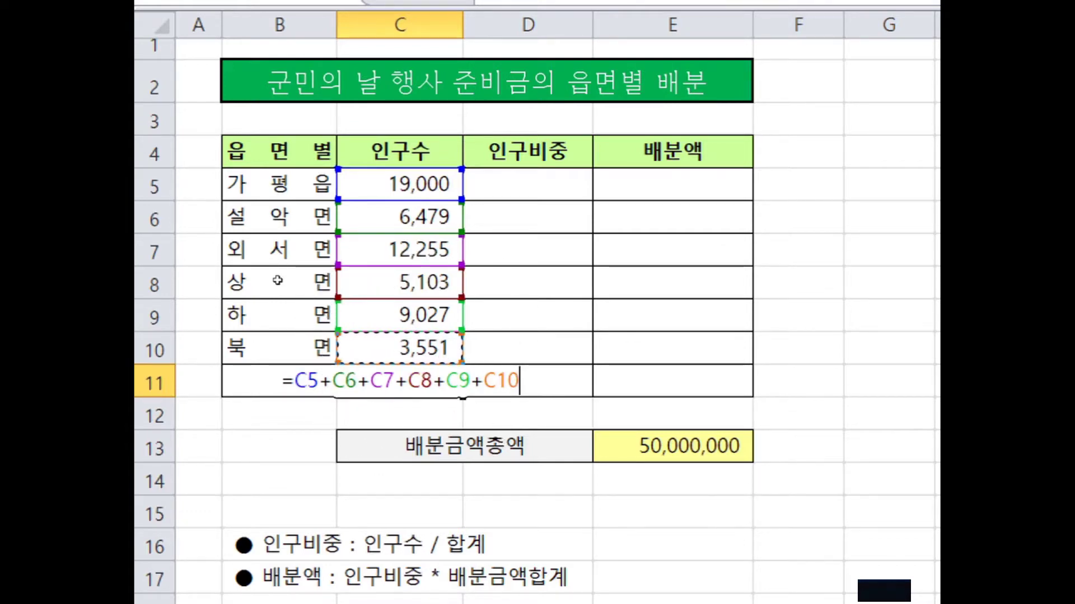
key(Return)
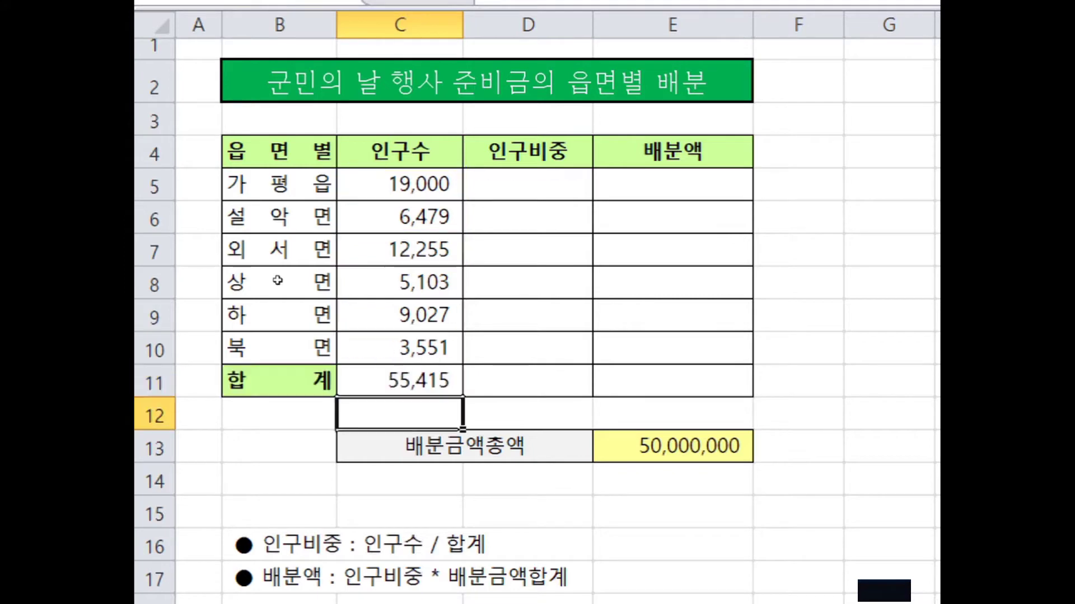
Clear the total in C11 and enter an AutoSum of the 인구수 values, =SUM(C5:C10)
key(Up)
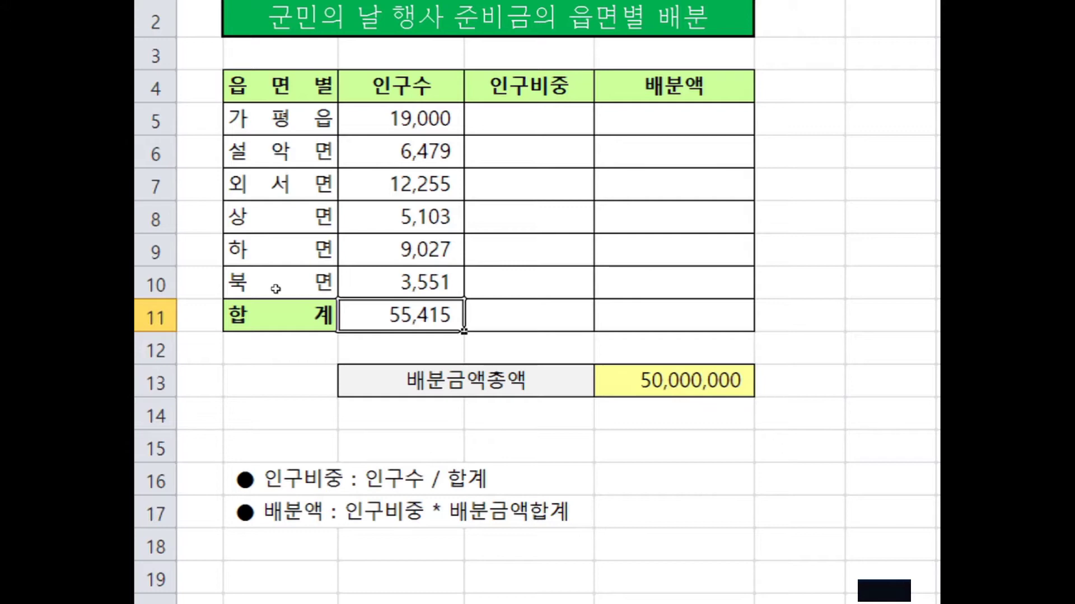
key(Delete)
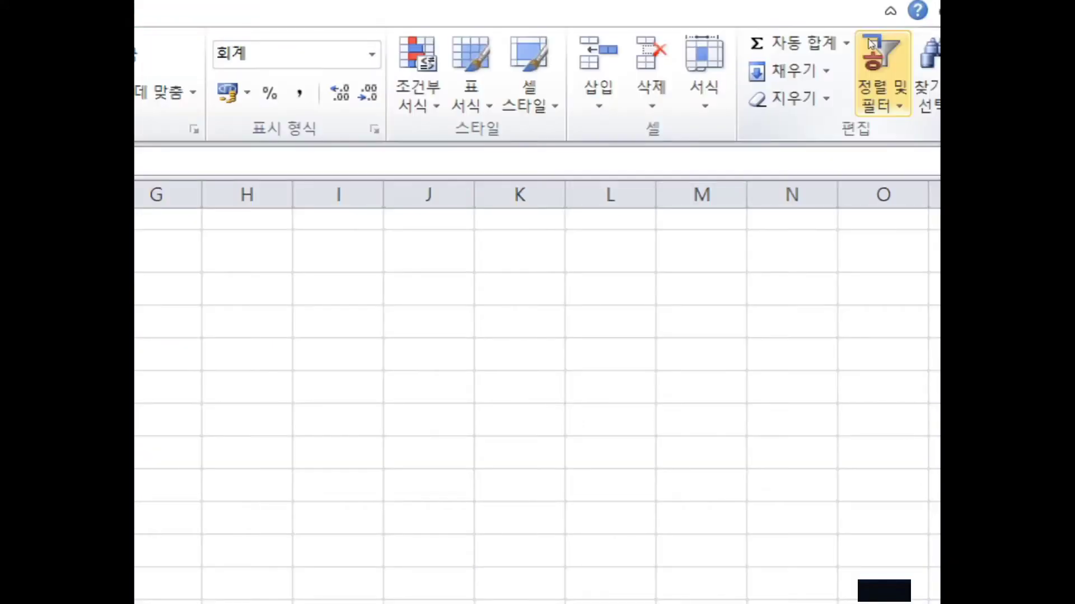
click(838, 44)
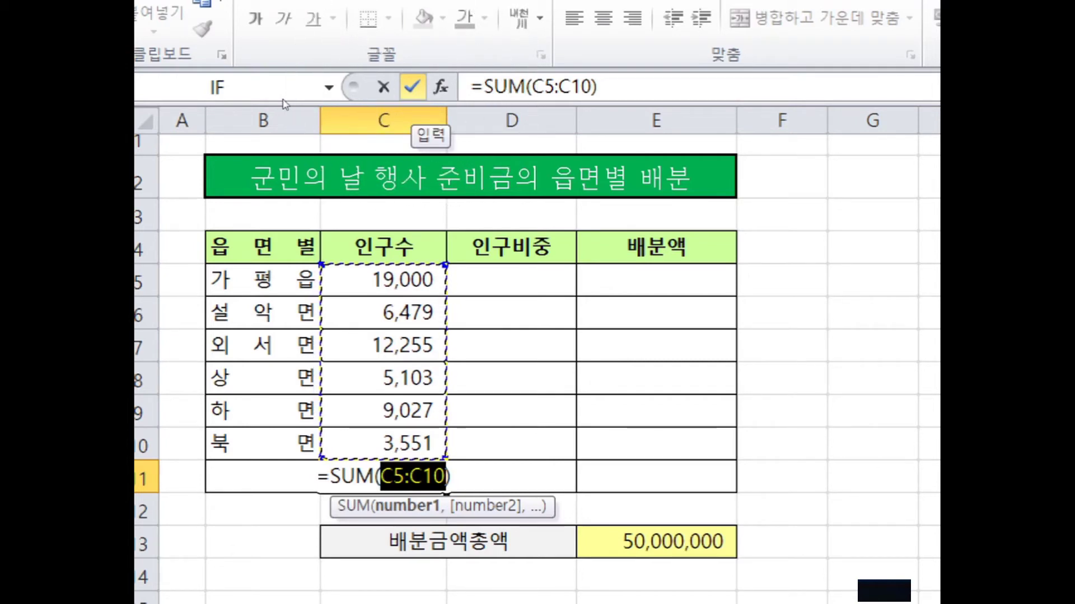
key(ctrl+Return)
Calculate the 인구비중 of 가평읍 in D5 with =C5/C11, keeping D5 selected
click(511, 279)
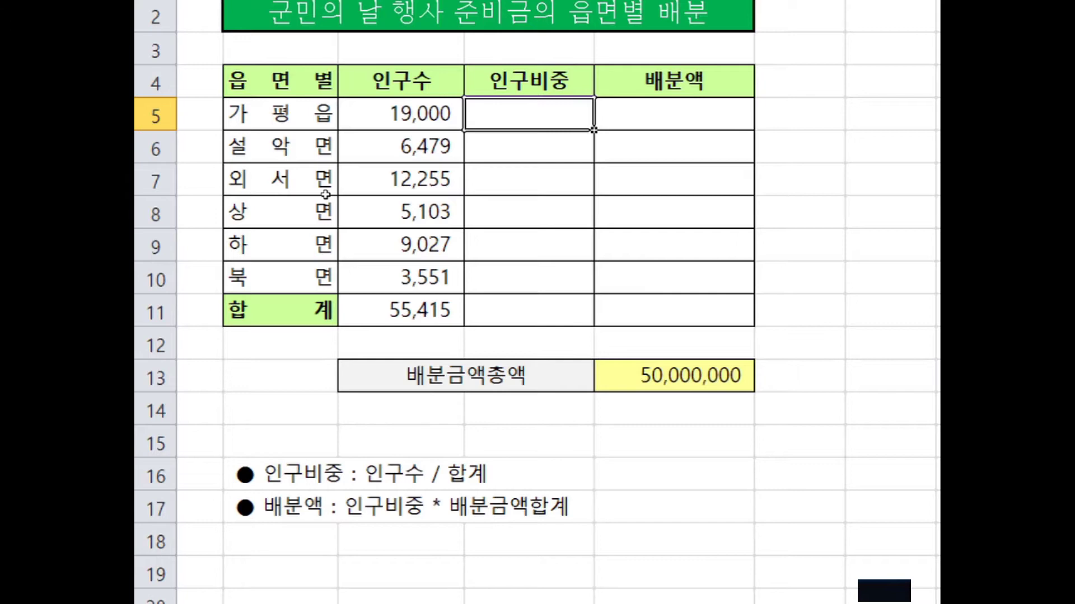
text(=)
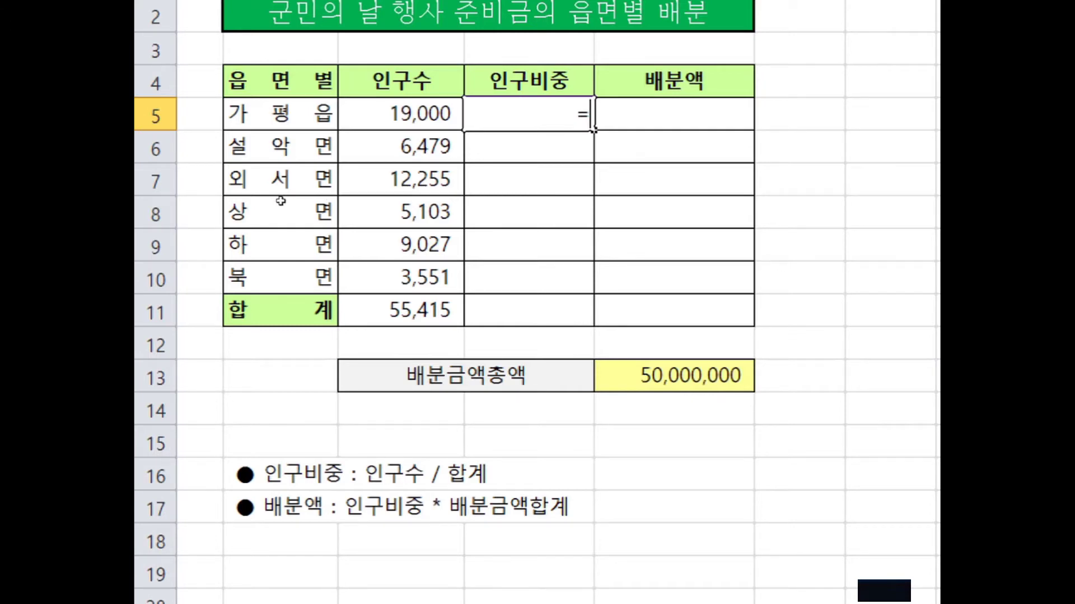
key(Left)
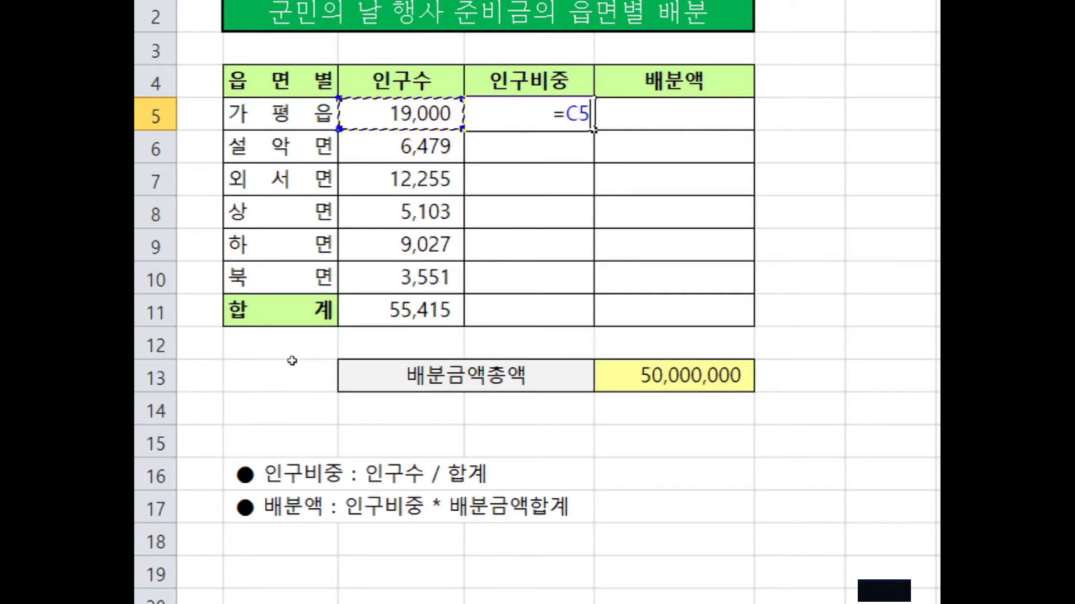
scroll(269, 379, down, 2)
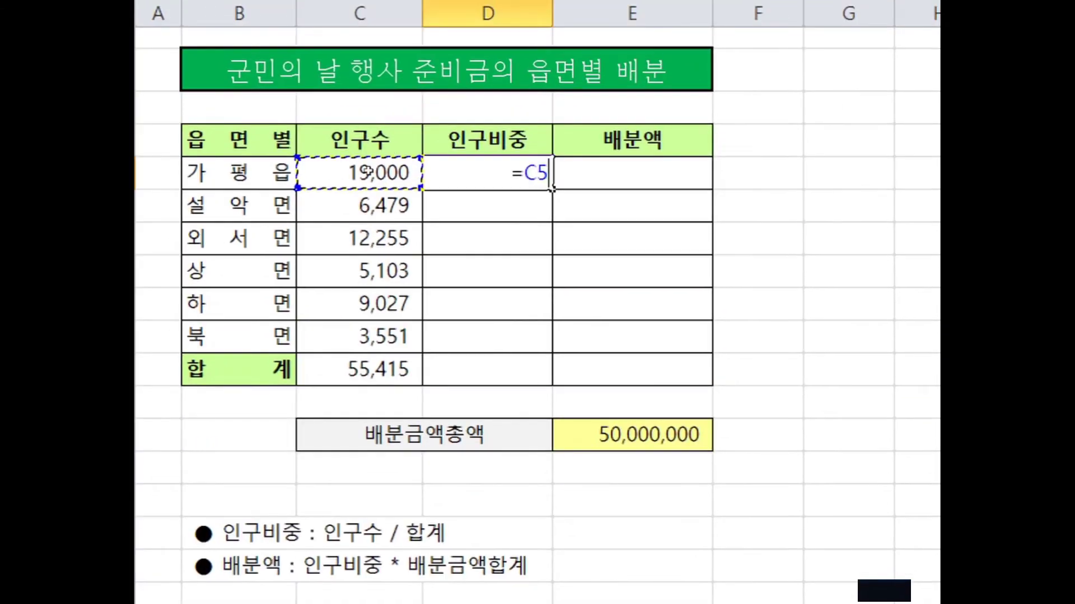
text(/)
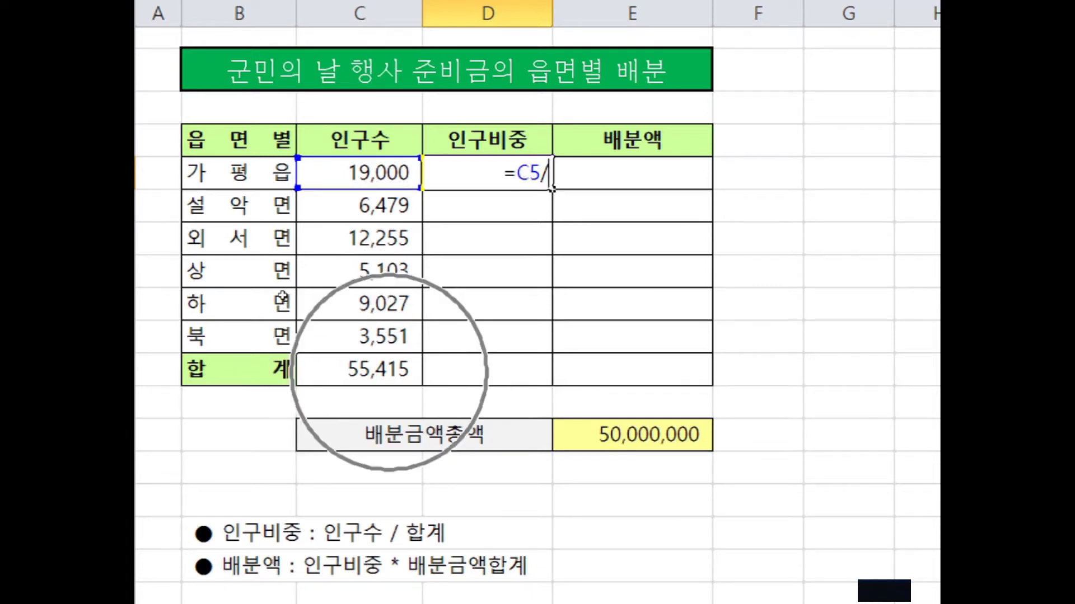
key(Left)
key(ctrl+Down)
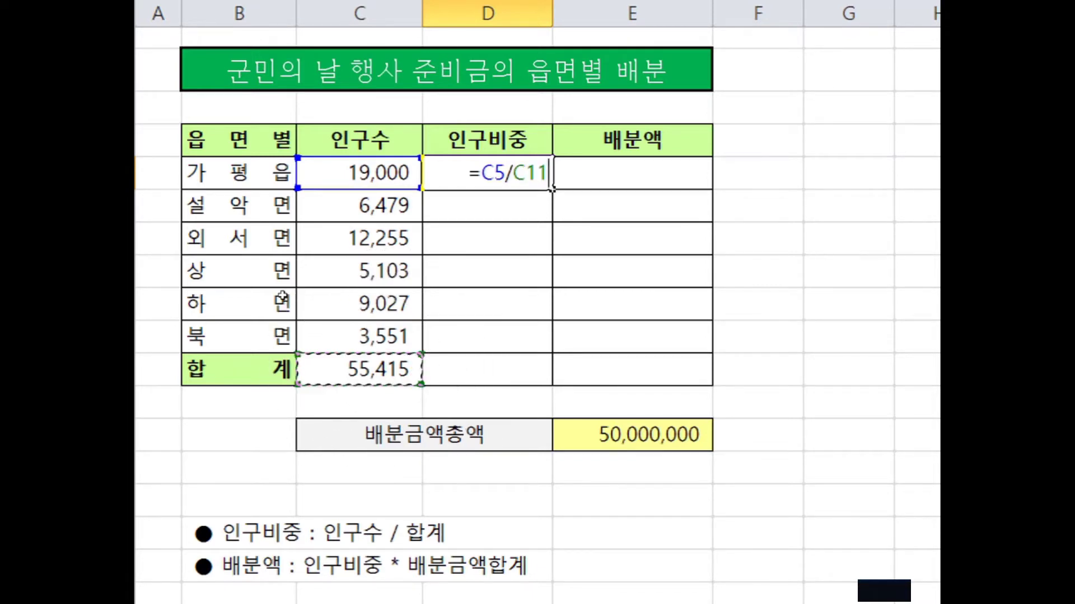
key(super)
key(super)
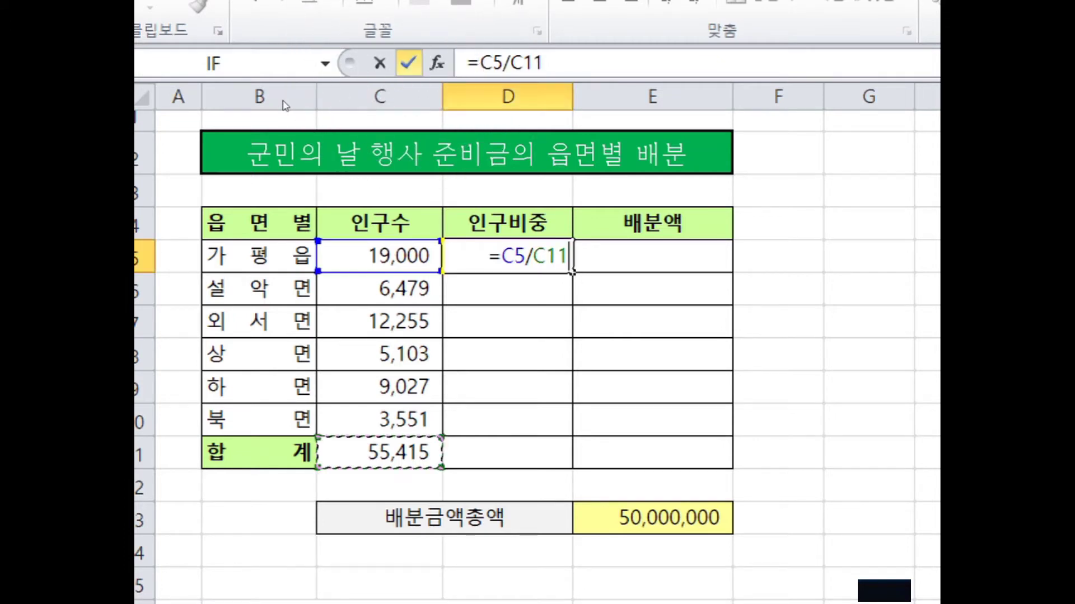
key(ctrl+Return)
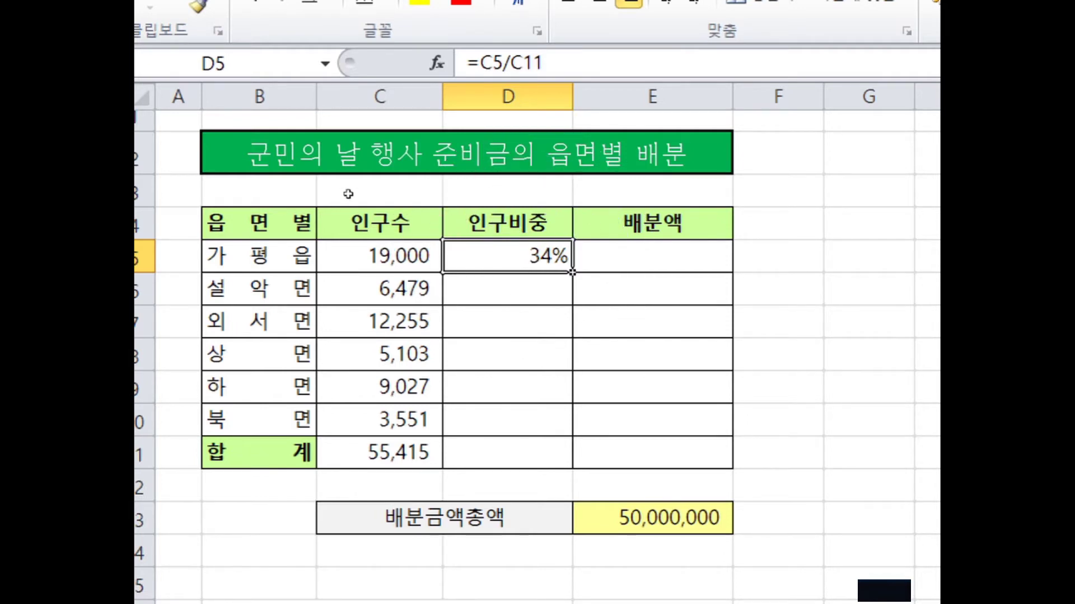
Fill the 인구비중 formula from D5 down through D10 for the remaining districts
click(351, 100)
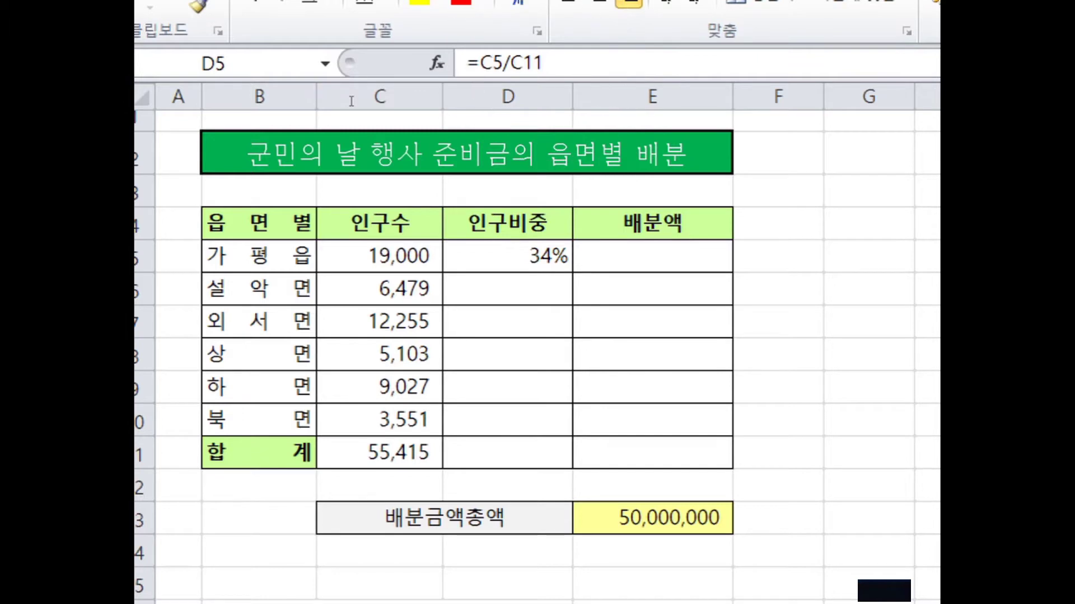
key(ctrl)
key(Escape)
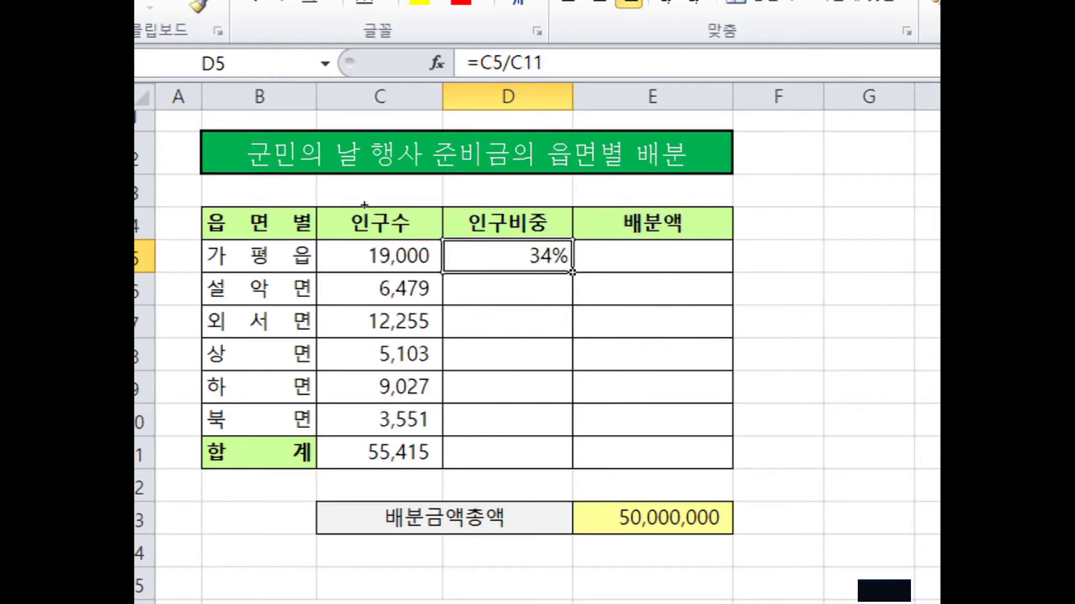
drag(572, 272, 572, 435)
Examine the copied formulas in D6 and D7 and the cells that they use as divisors
key(Down)
key(Down)
key(Up)
key(Down)
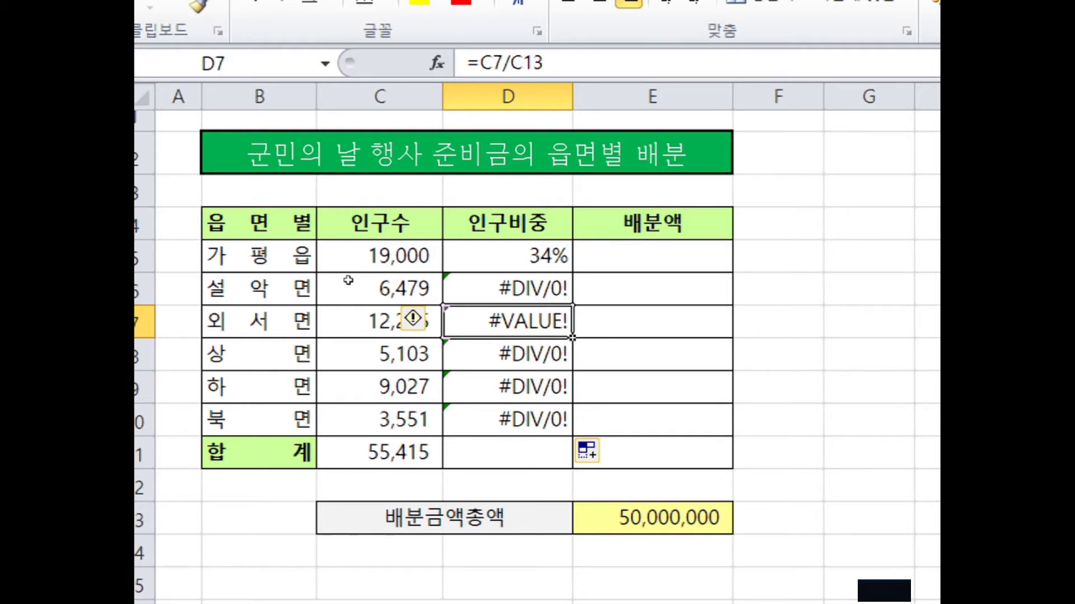
key(Up)
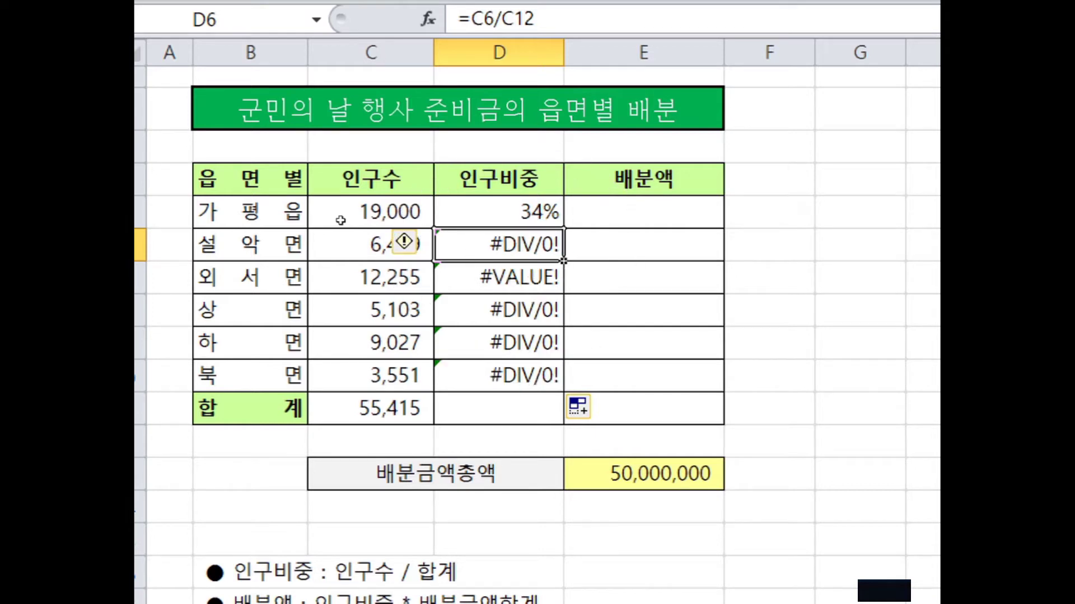
key(Down)
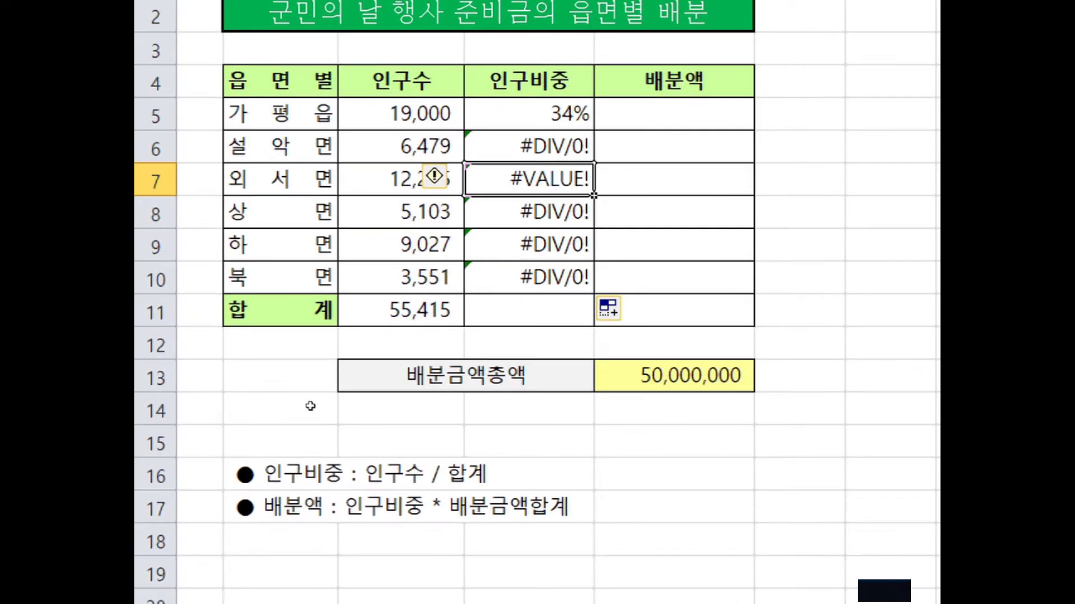
click(354, 513)
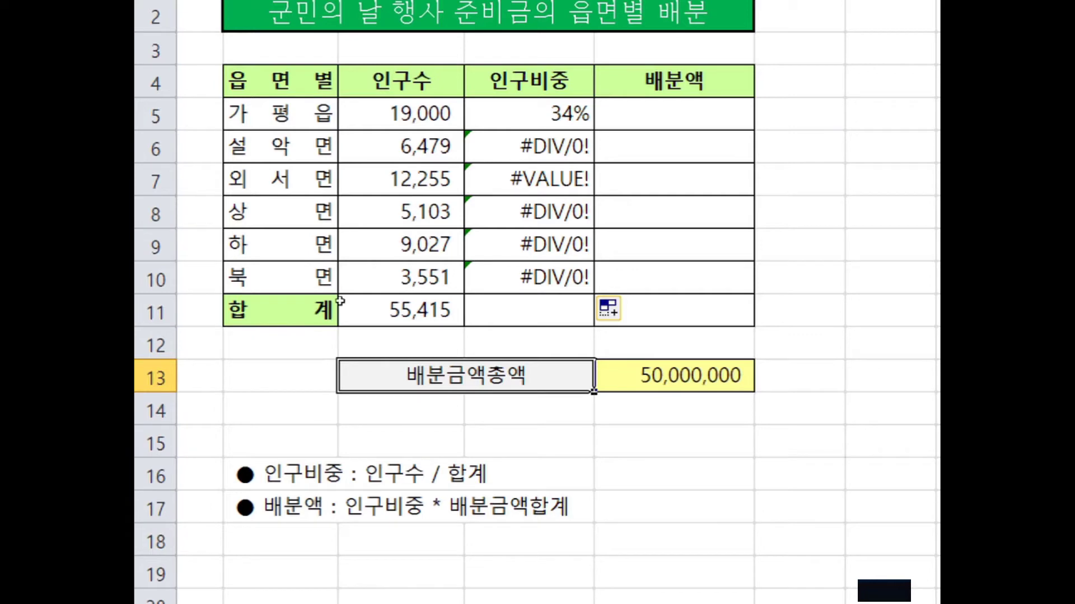
key(Up)
key(Up)
key(Up)
key(Up)
key(Up)
key(Up)
key(Right)
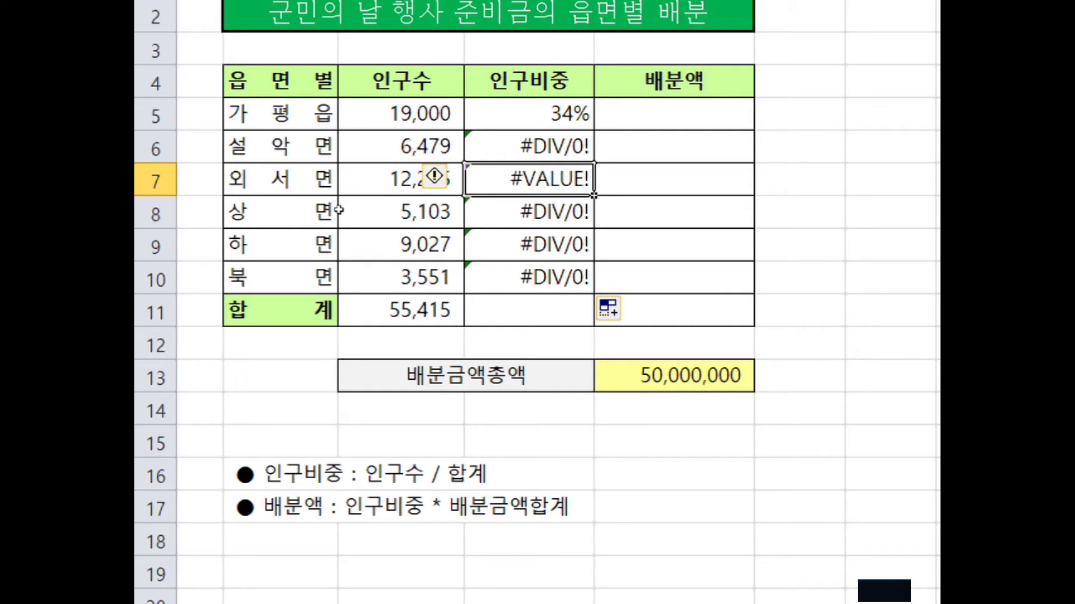
Clear the 인구비중 formulas from D5:D10 and leave only D5 selected
mouse_move(529, 114)
mouse_down()
mouse_move(529, 302)
mouse_move(529, 279)
mouse_up()
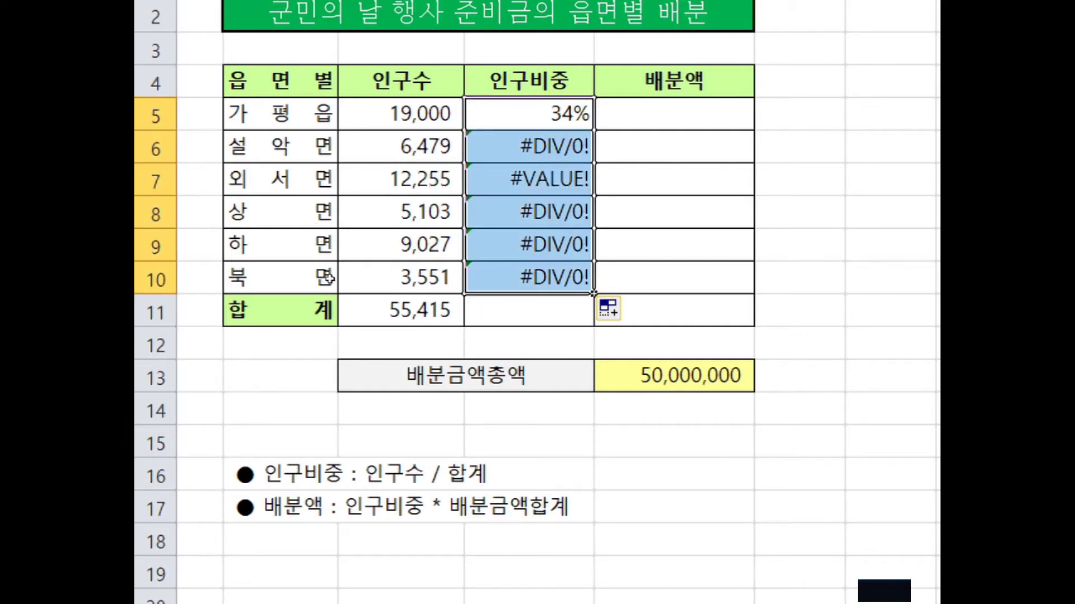
key(Delete)
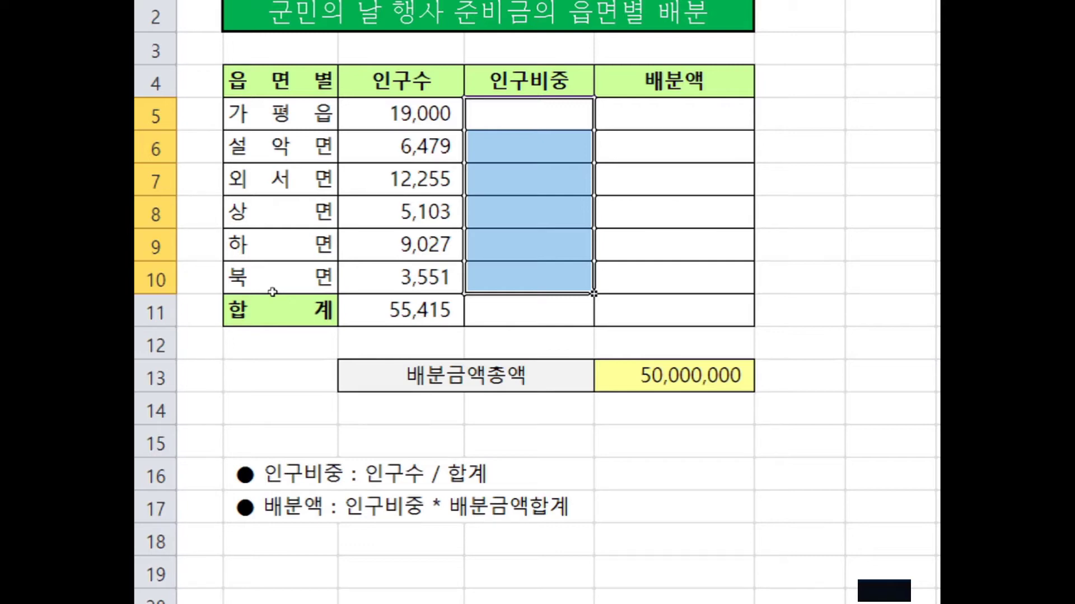
key(shift+BackSpace)
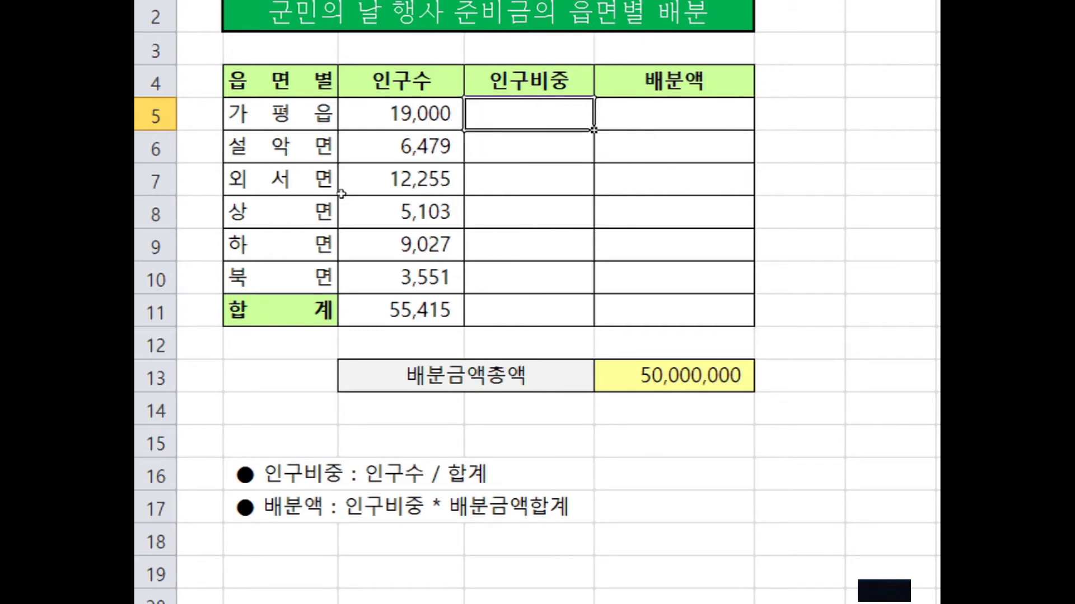
Calculate the 인구비중 of 가평읍 in D5 with =C5/$C$11 and fill the formula down through D10
text(=)
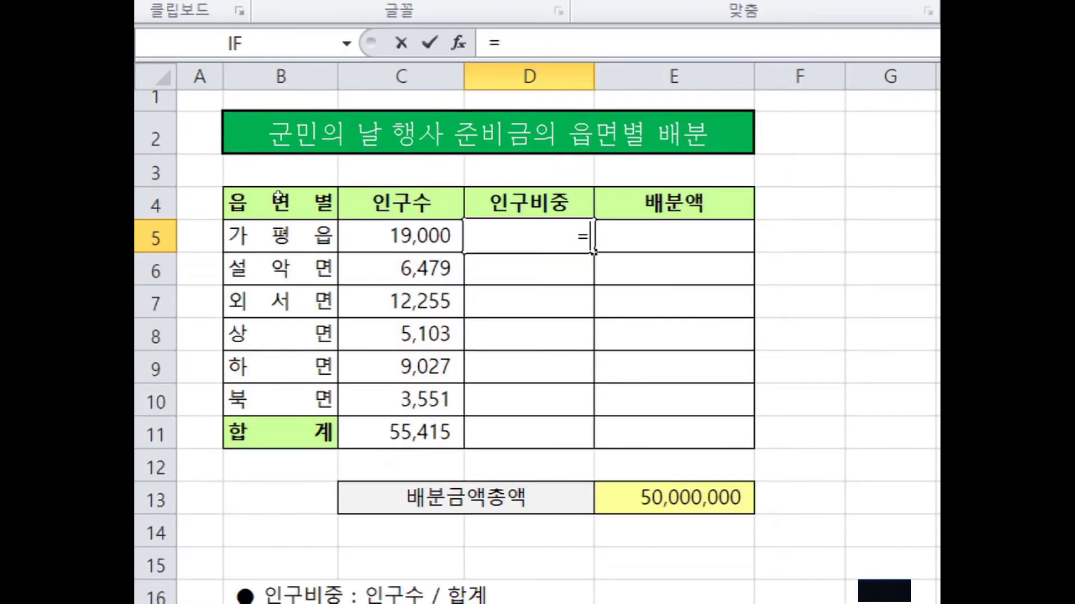
click(414, 284)
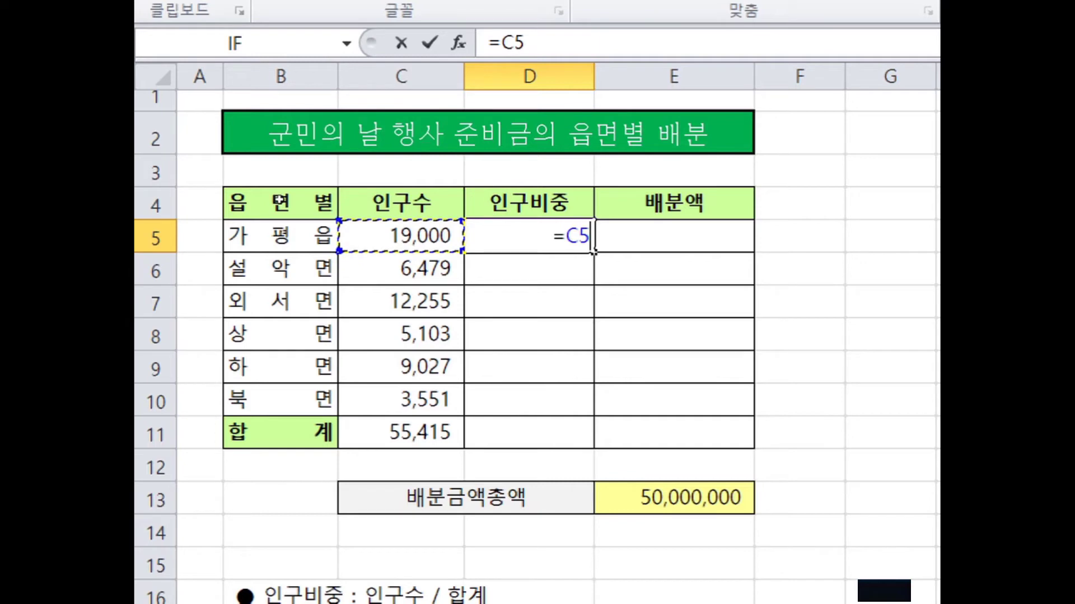
text(/)
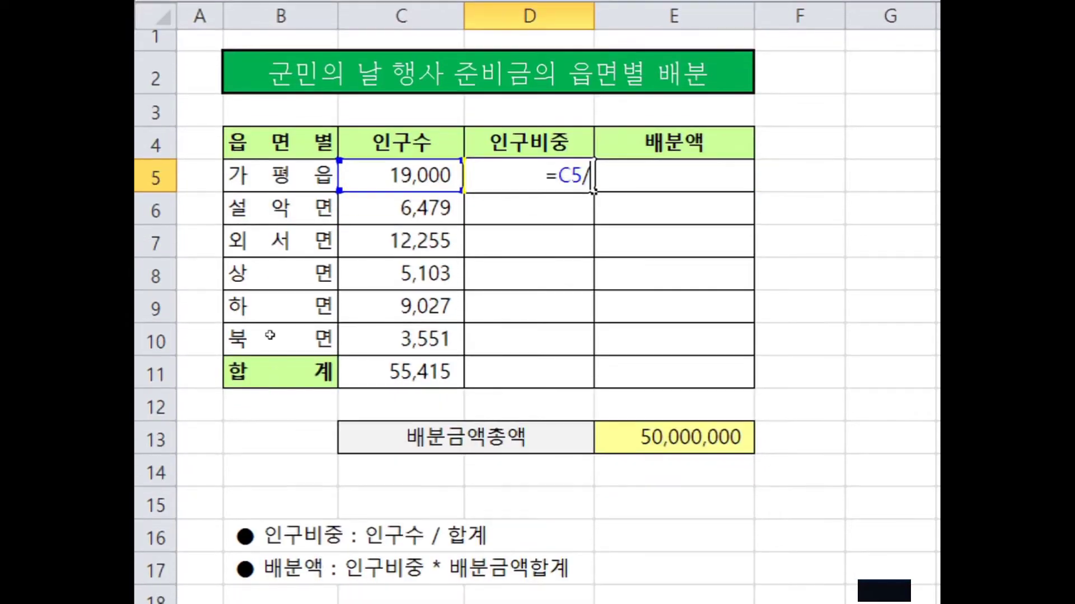
click(401, 433)
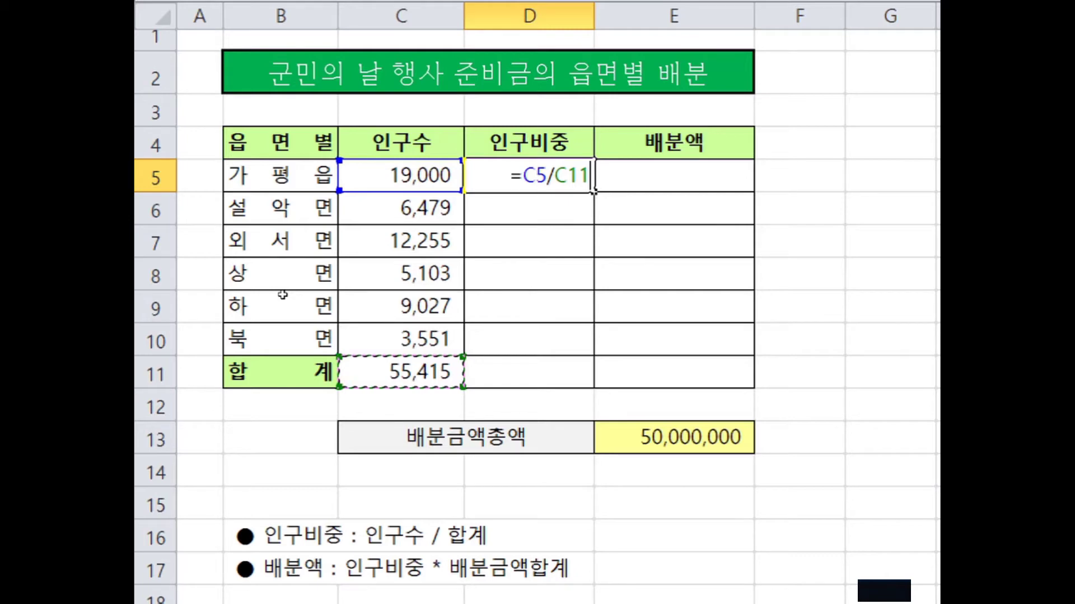
key(F4)
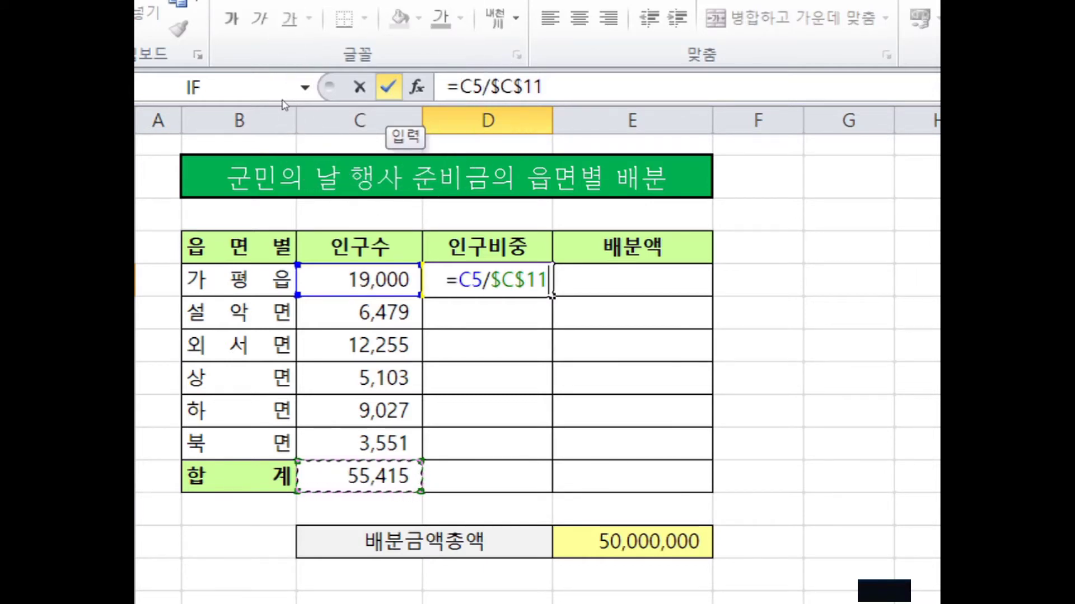
click(388, 87)
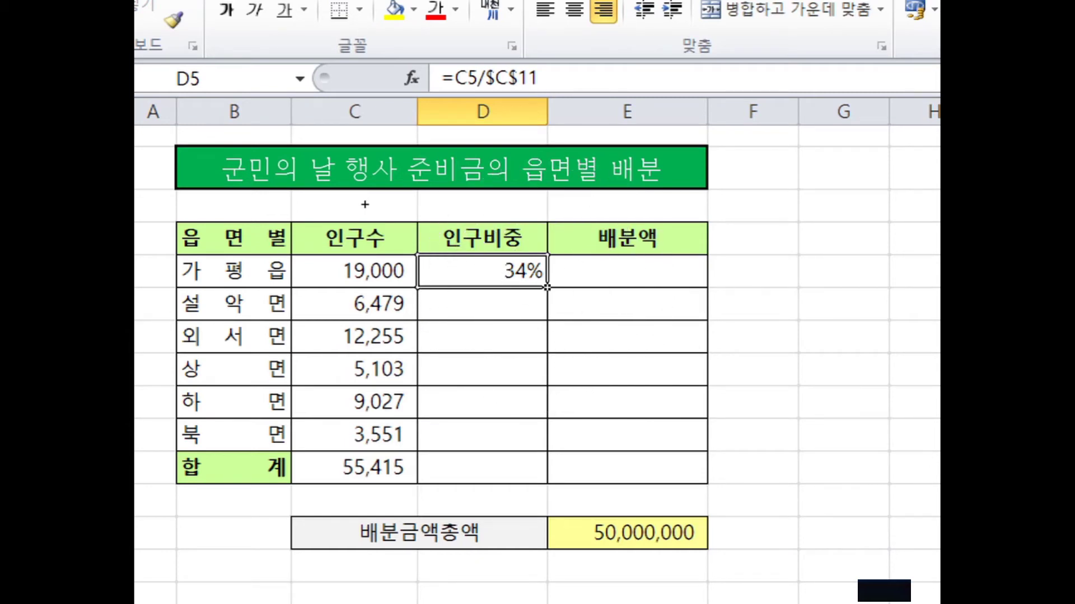
drag(547, 288, 542, 446)
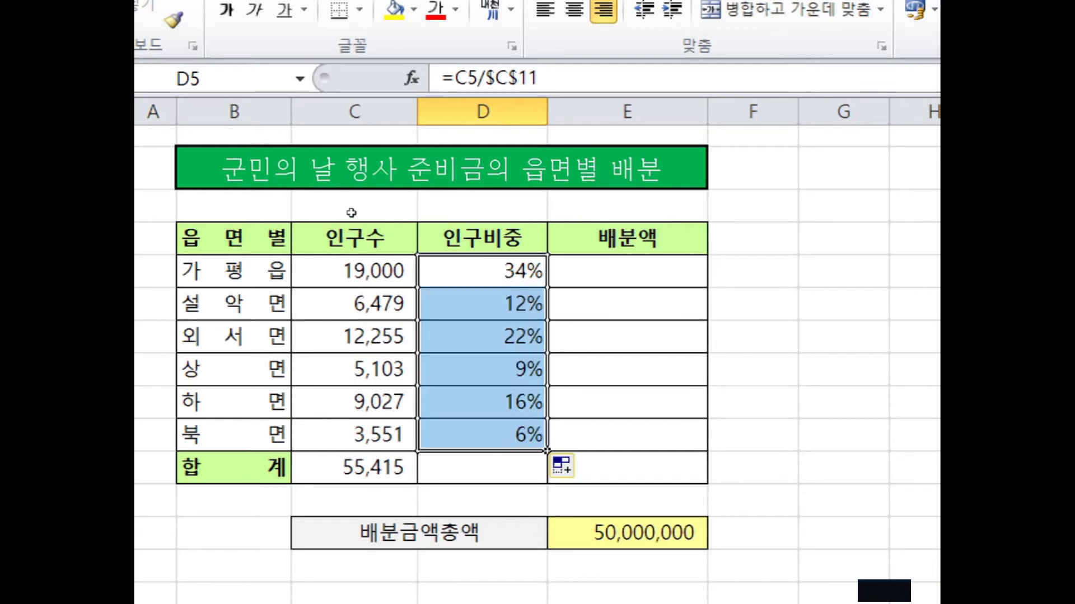
Examine the copied 인구비중 formulas from D6 down to D10 and their absolute divisor reference
key(Down)
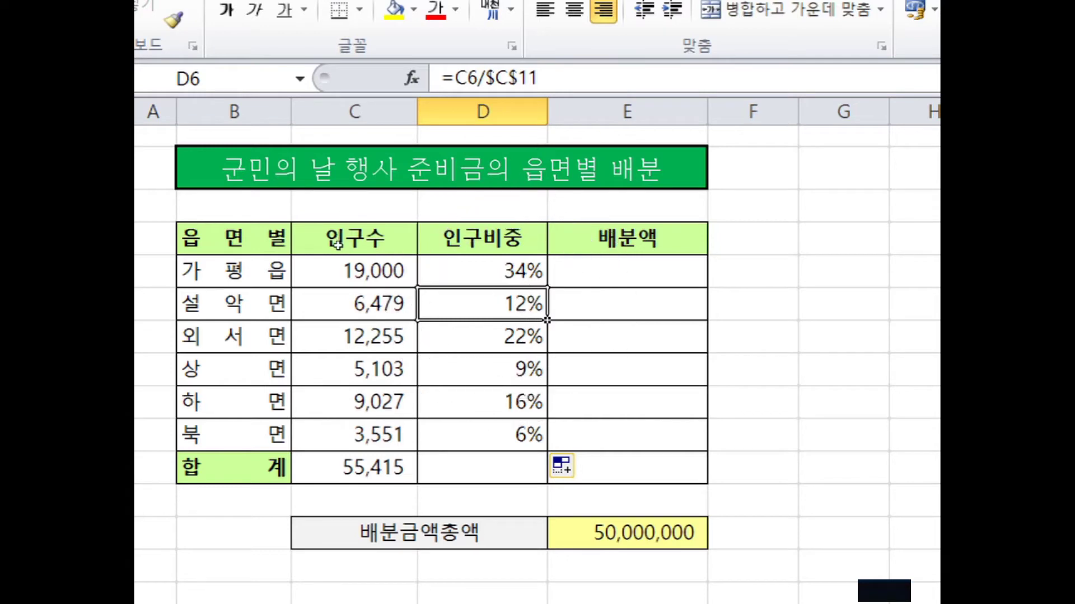
key(Down)
key(Down)
key(Down)
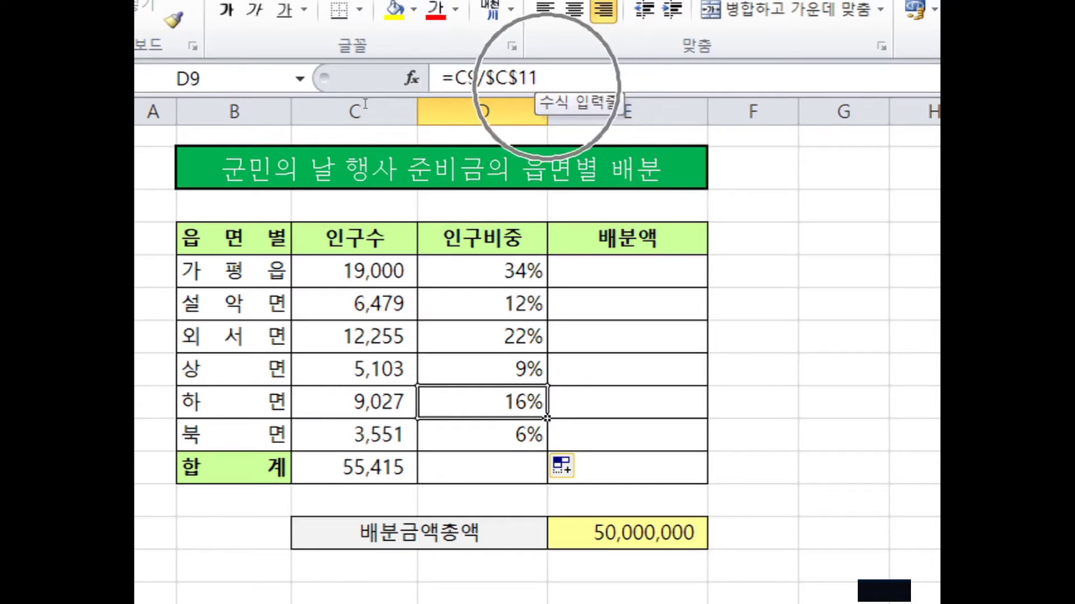
key(Down)
key(Up)
key(Down)
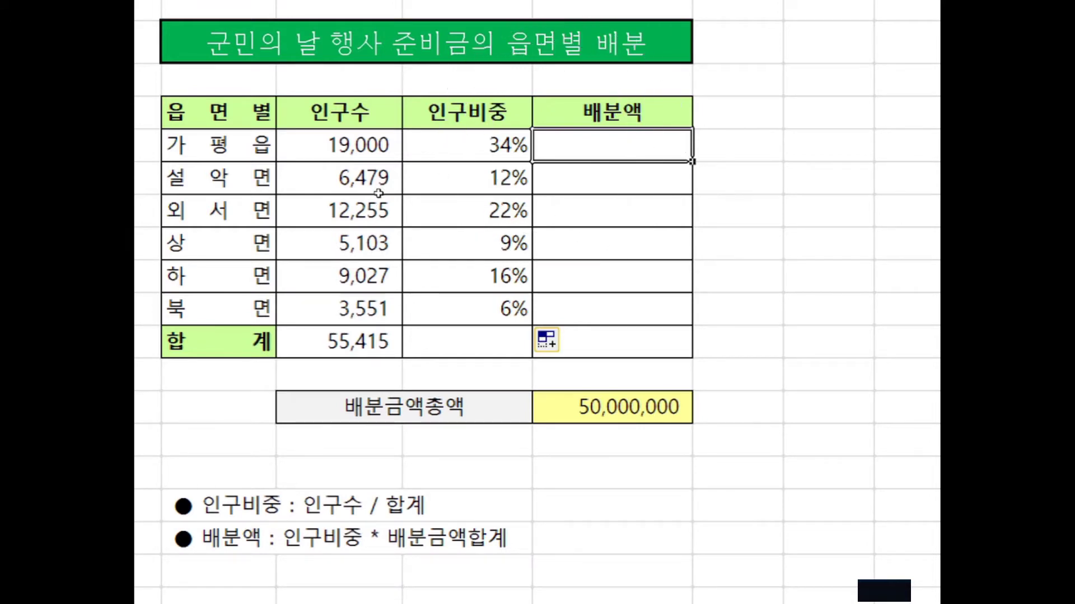
Calculate the 배분액 of 가평읍 in E5 with =D5*$E$13 and fill the formula down through E10
text(=)
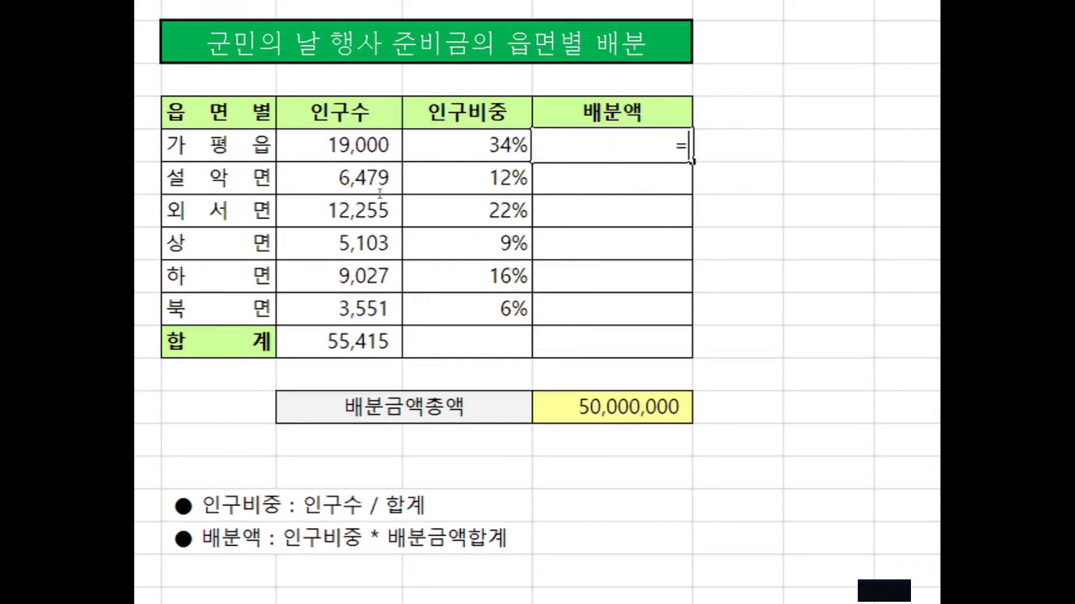
key(Left)
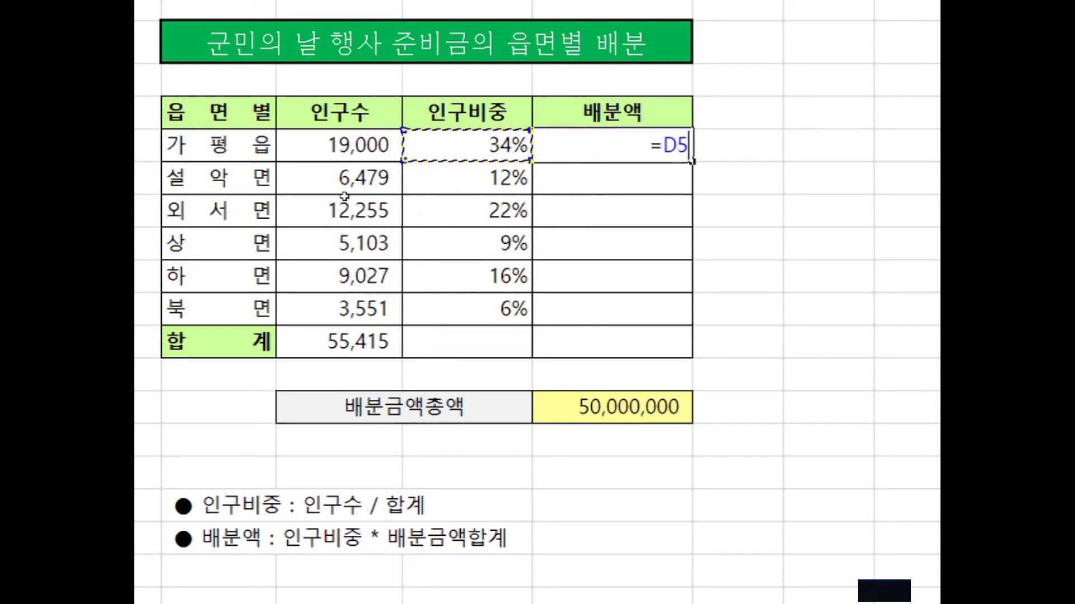
text(*)
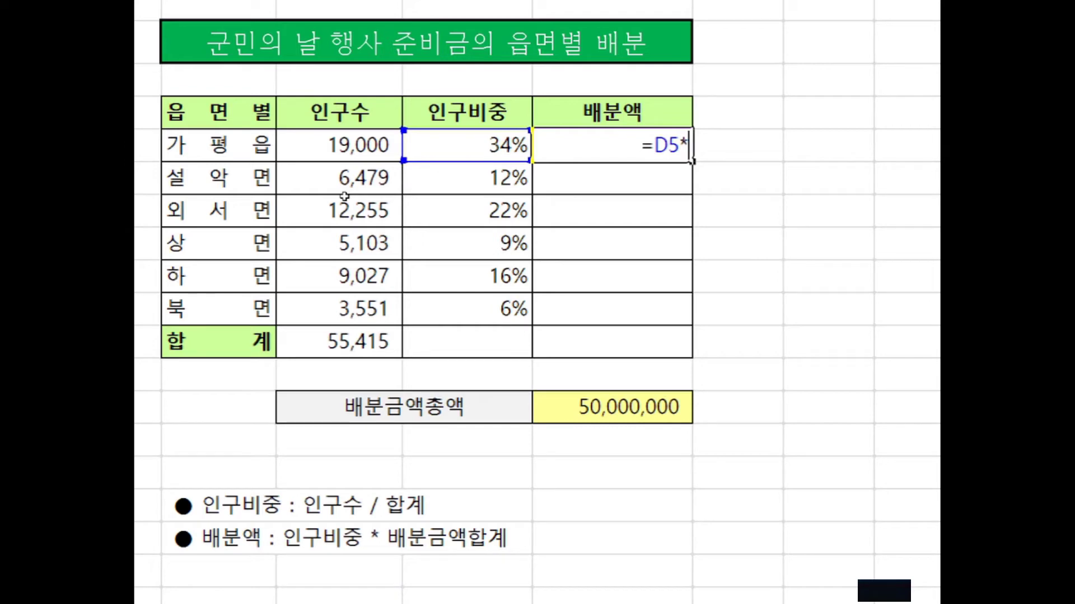
key(Down)
key(Down)
key(Down)
key(Down)
key(Down)
key(Down)
key(Down)
key(Down)
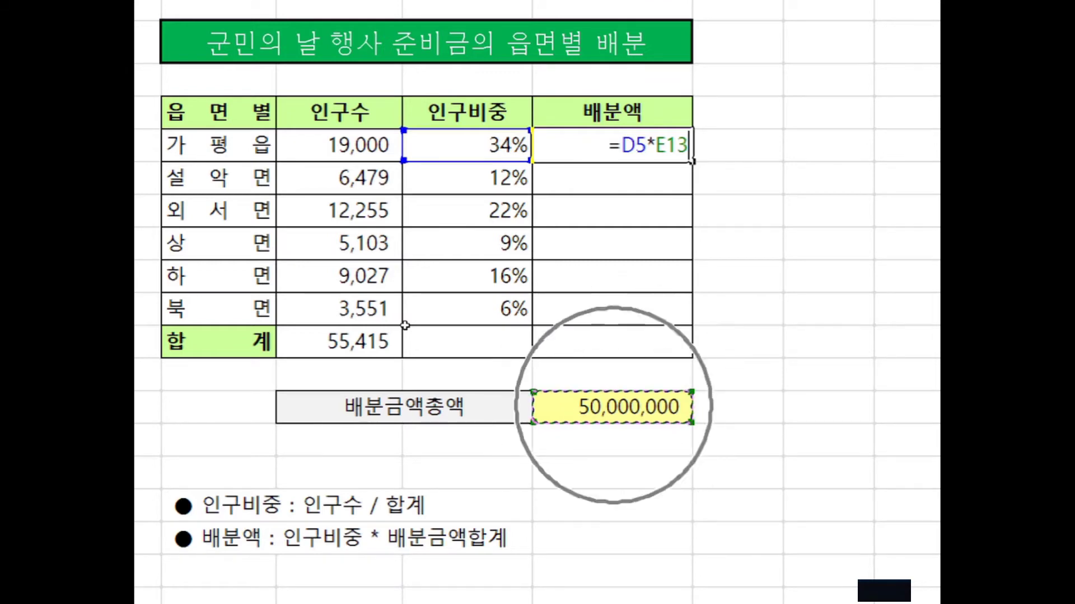
key(F4)
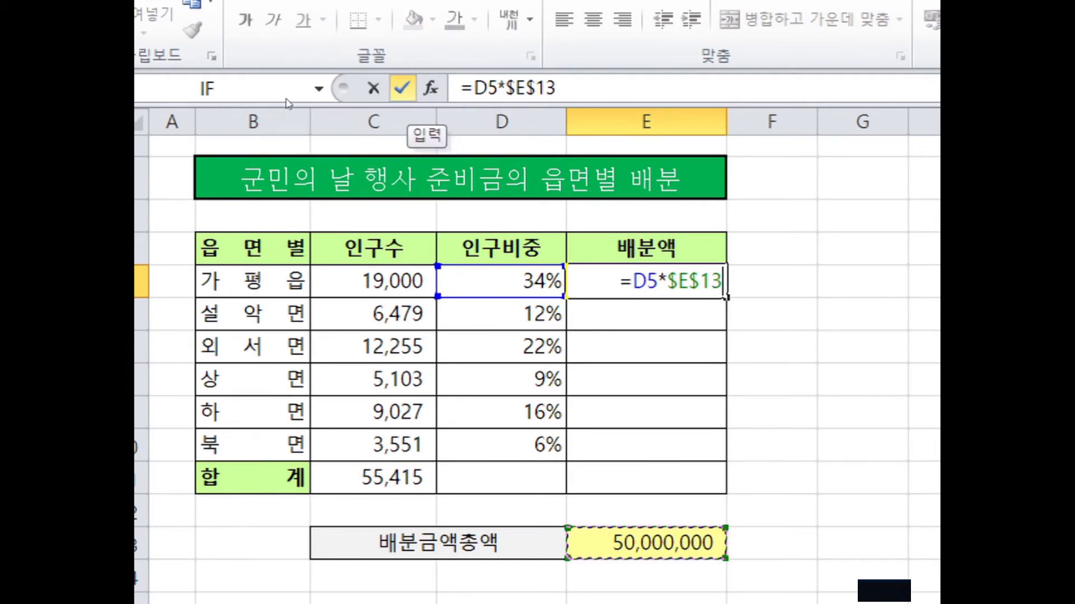
click(402, 89)
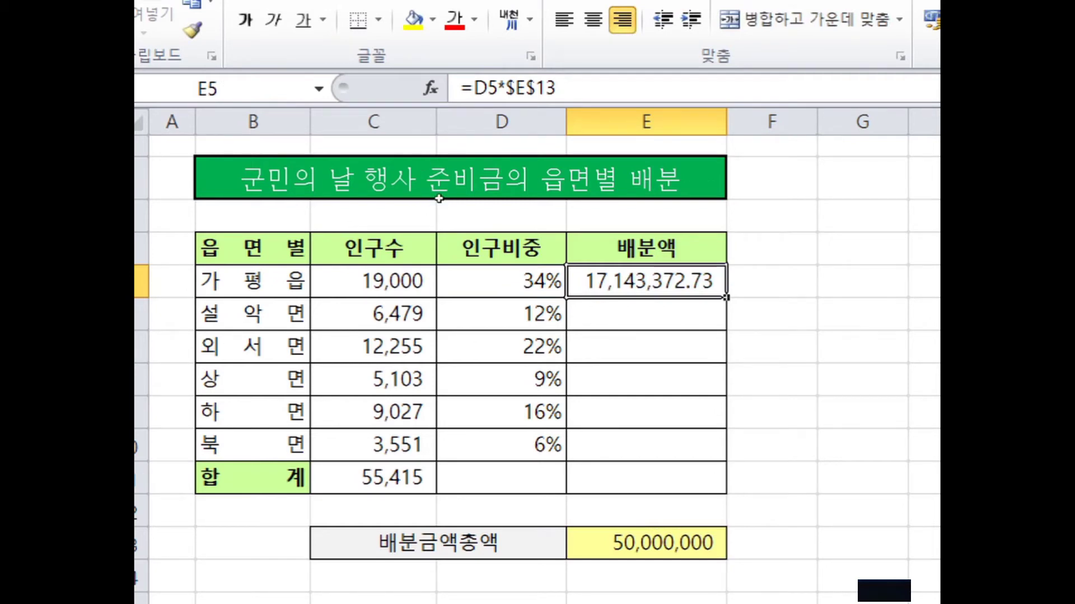
drag(726, 298, 721, 449)
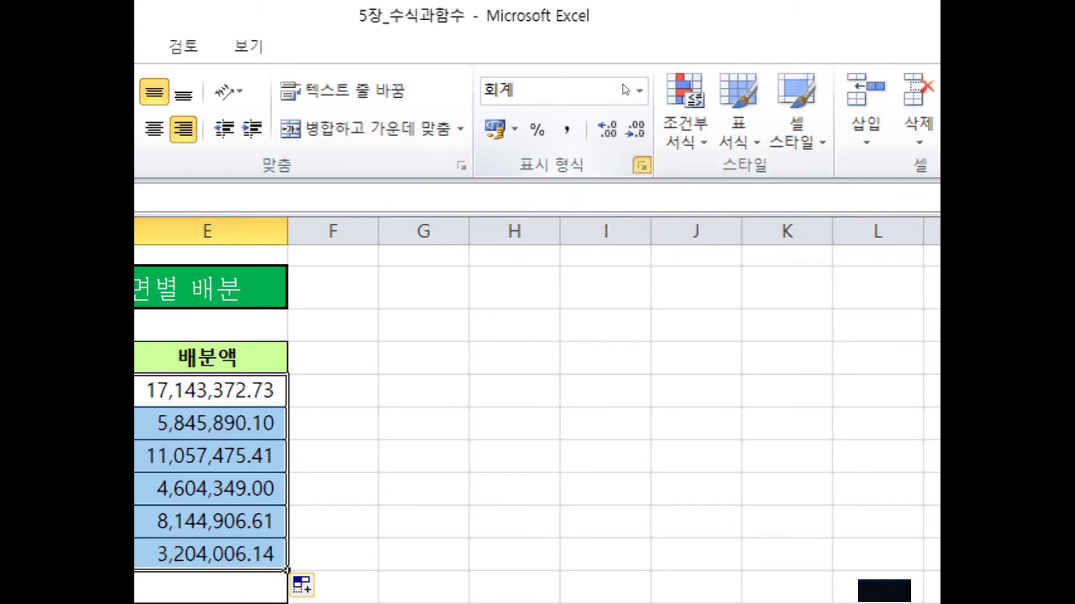
Set the accounting format of the 배분액 cells E5:E10 to 0 decimal places
click(641, 165)
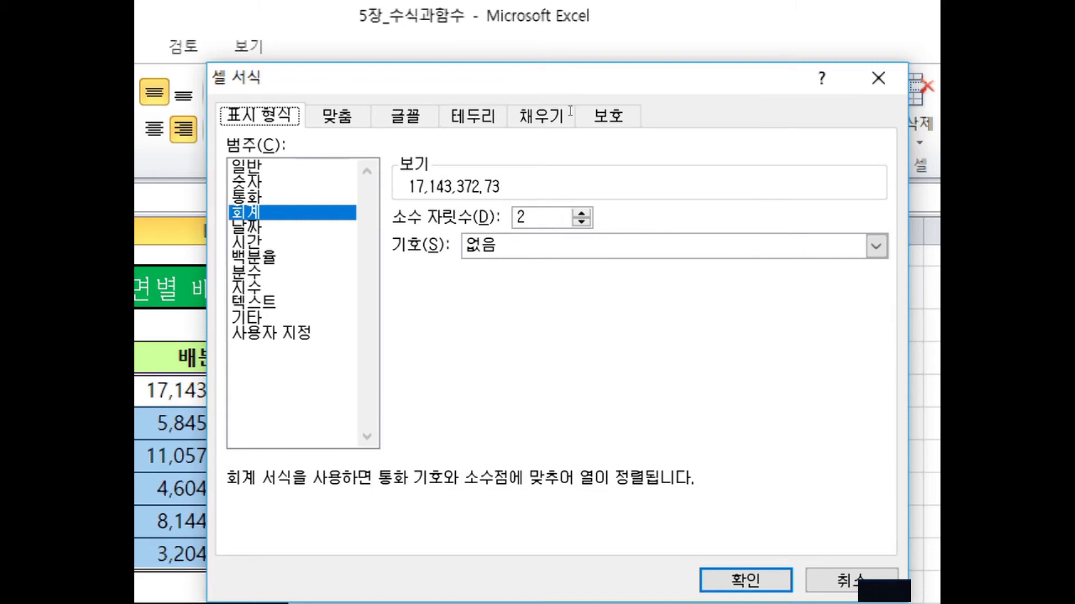
click(581, 222)
click(581, 222)
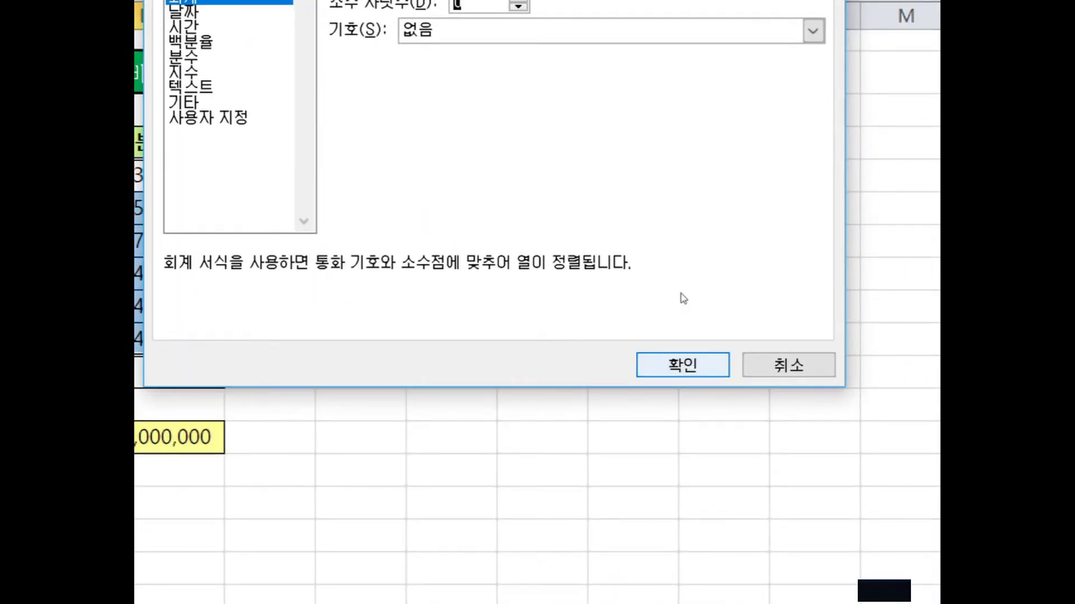
key(Return)
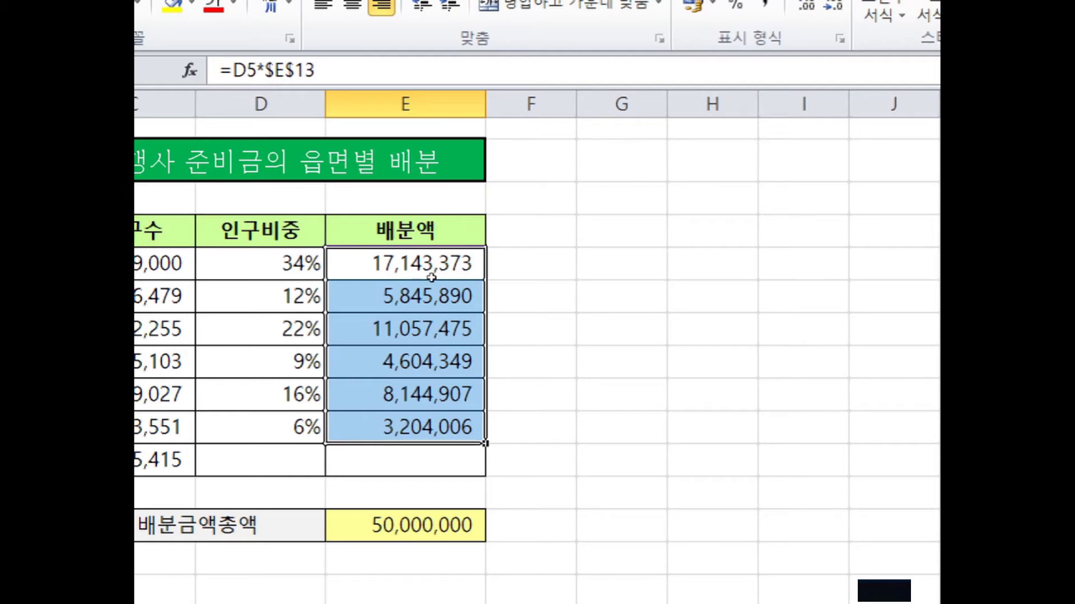
key(ctrl+Down)
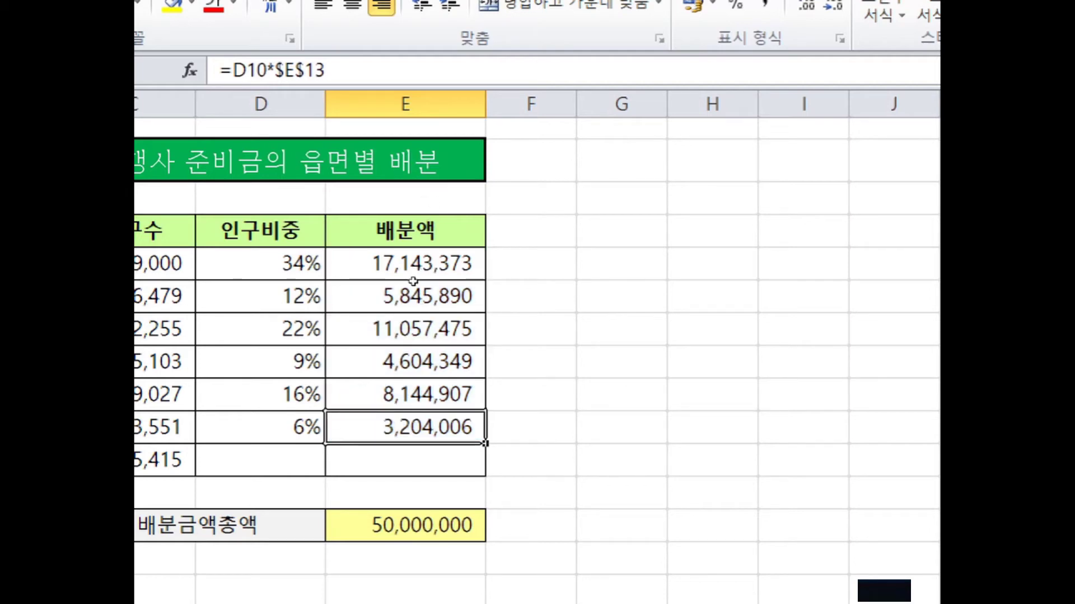
key(Down)
key(Right)
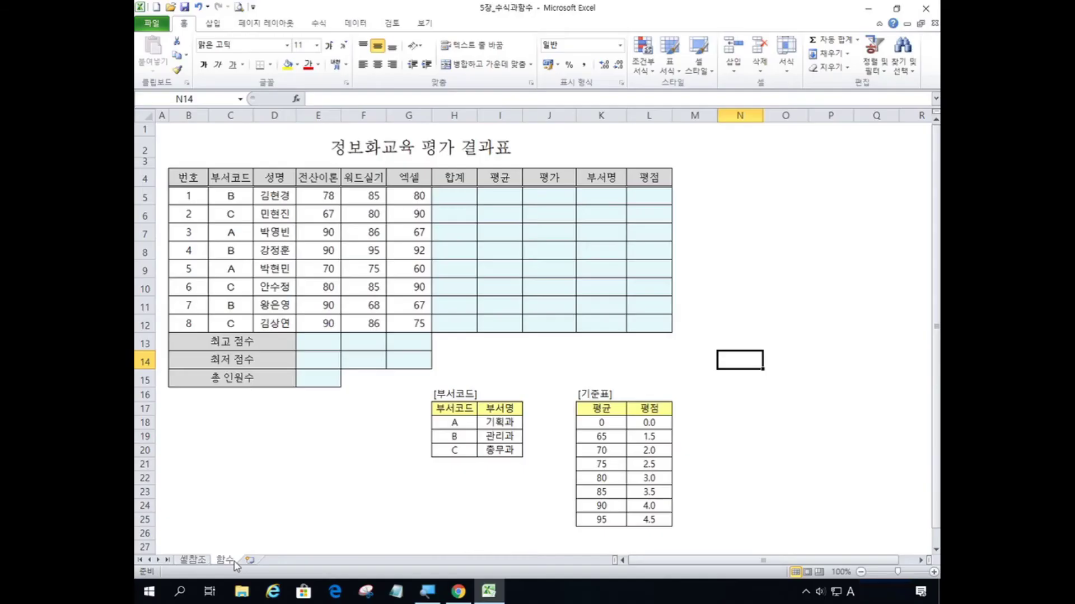
On the 함수 sheet, sum each person's scores from columns E to G into the 합계 cells H5:H12 with AutoSum
click(234, 562)
click(234, 562)
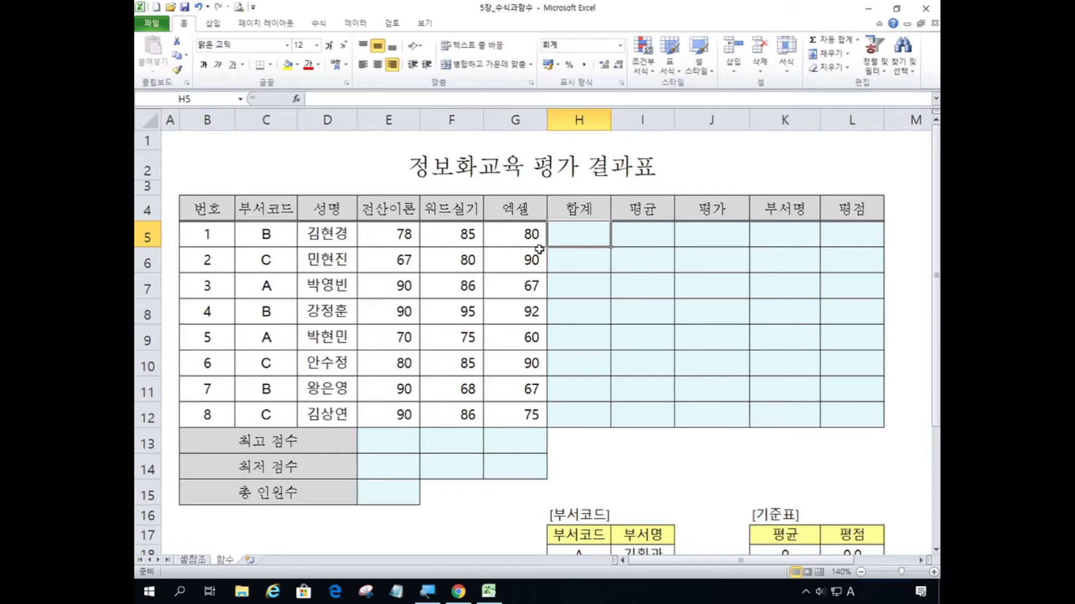
click(585, 233)
drag(394, 233, 567, 417)
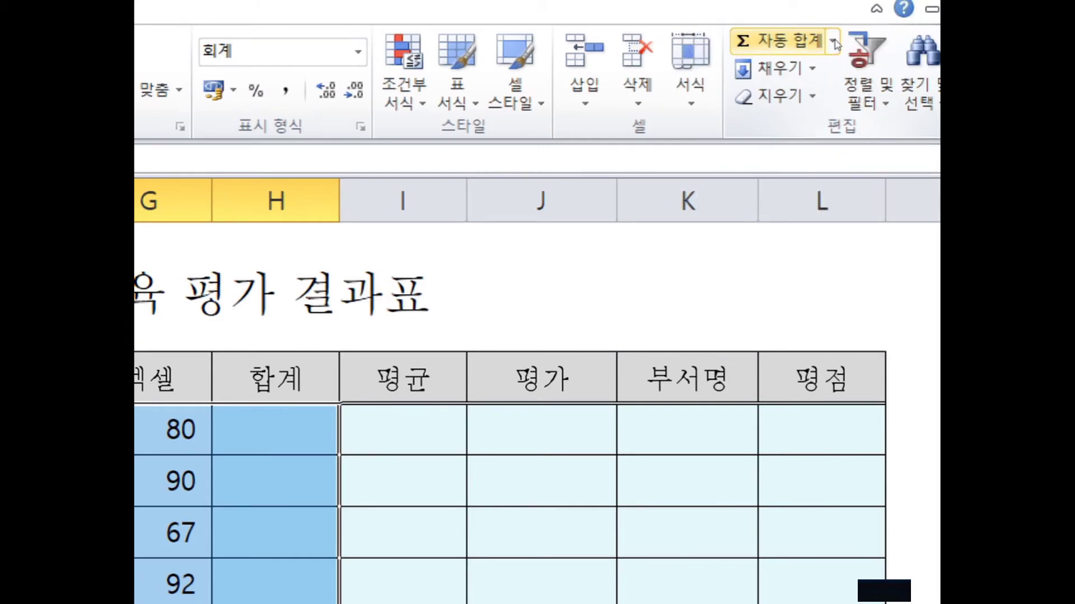
click(832, 42)
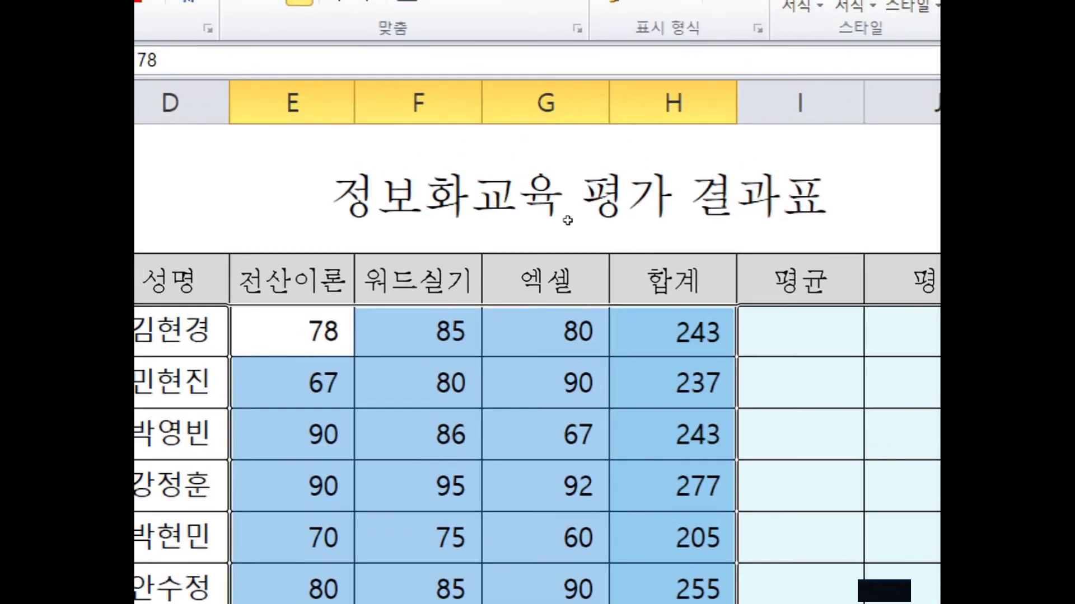
Examine the SUM formulas in the 합계 column from H5 down to H10
click(395, 131)
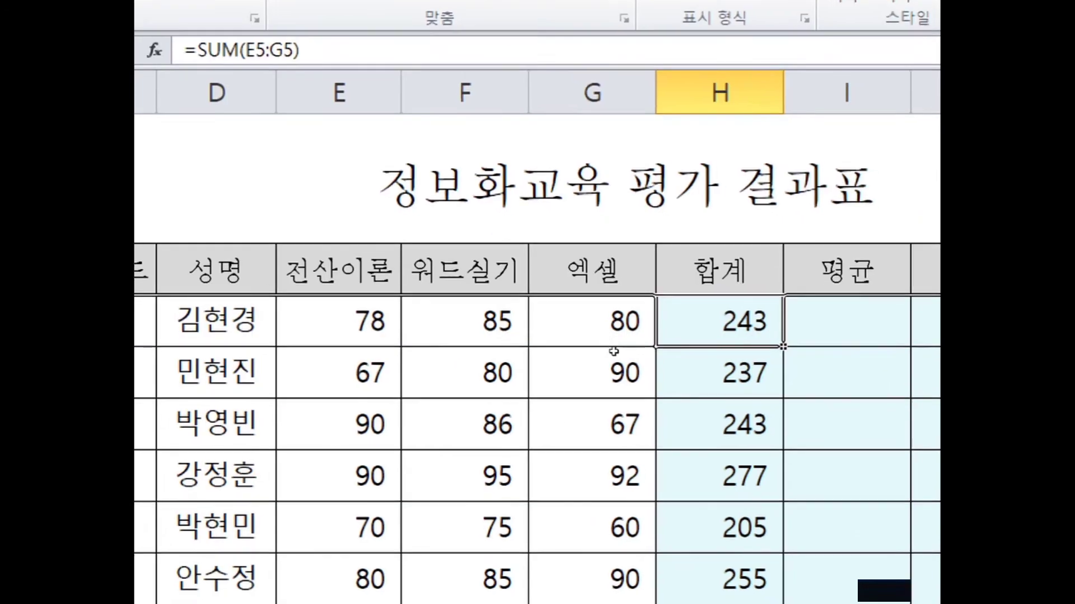
key(Down)
key(Down)
key(Down)
key(Down)
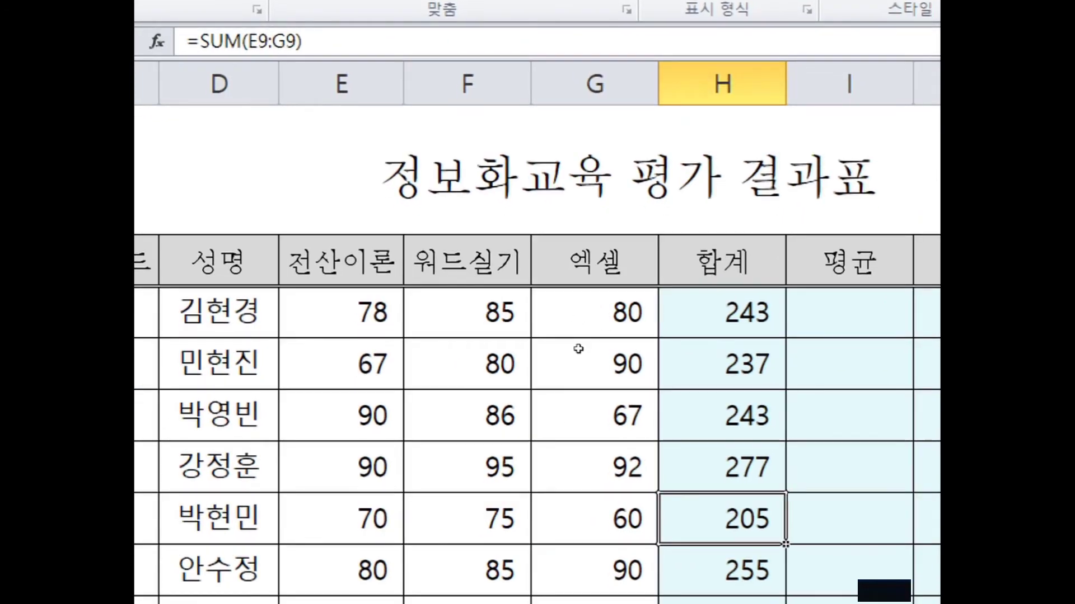
key(Down)
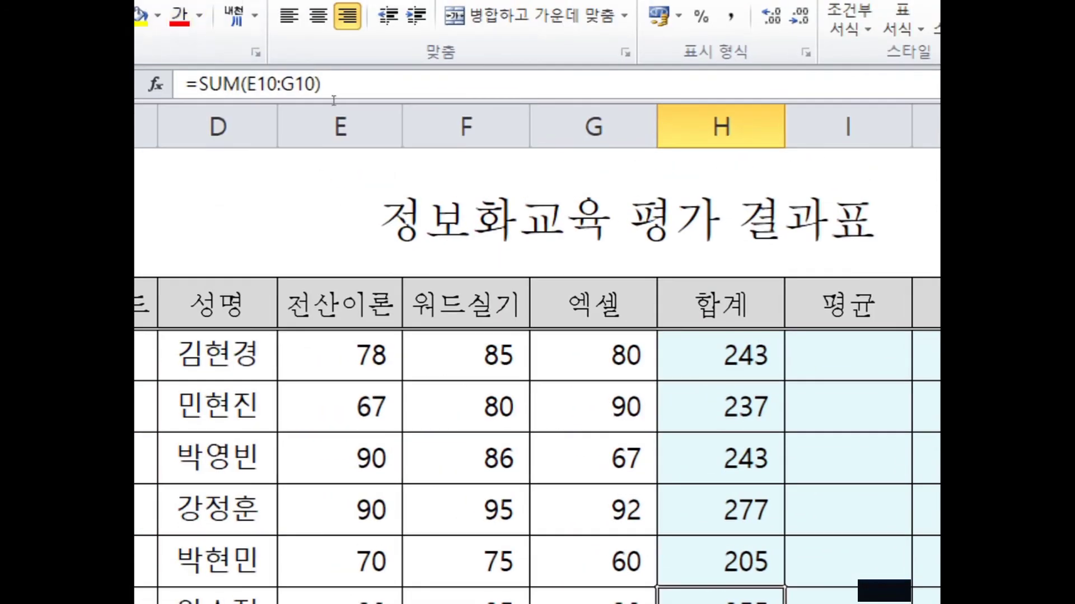
Calculate the first person's 평균 in I5 with =AVERAGE(E5:G5), leaving the 합계 cell out of the range
click(801, 353)
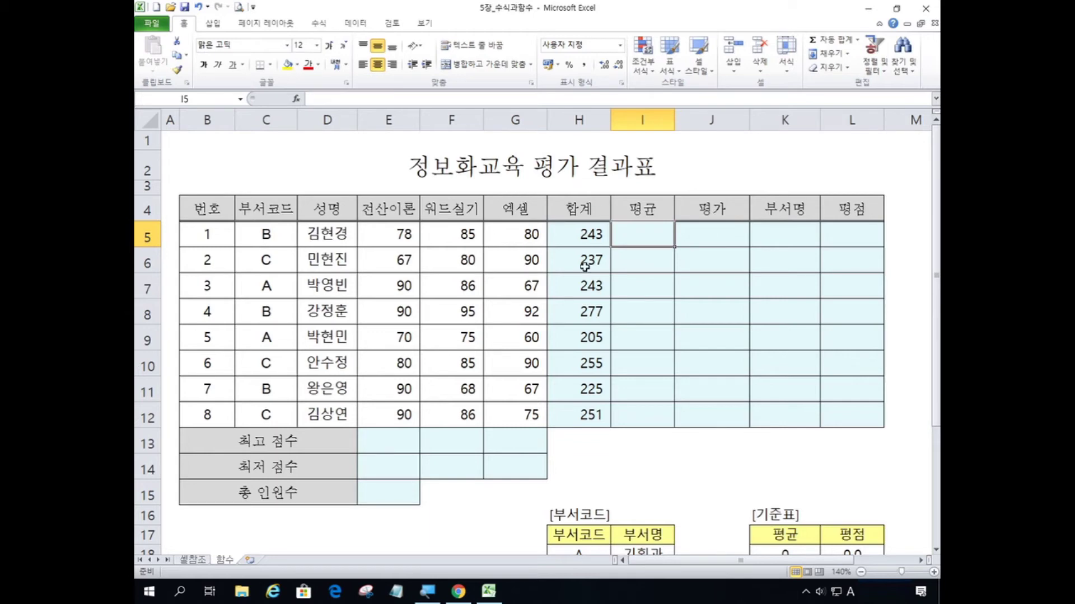
click(650, 241)
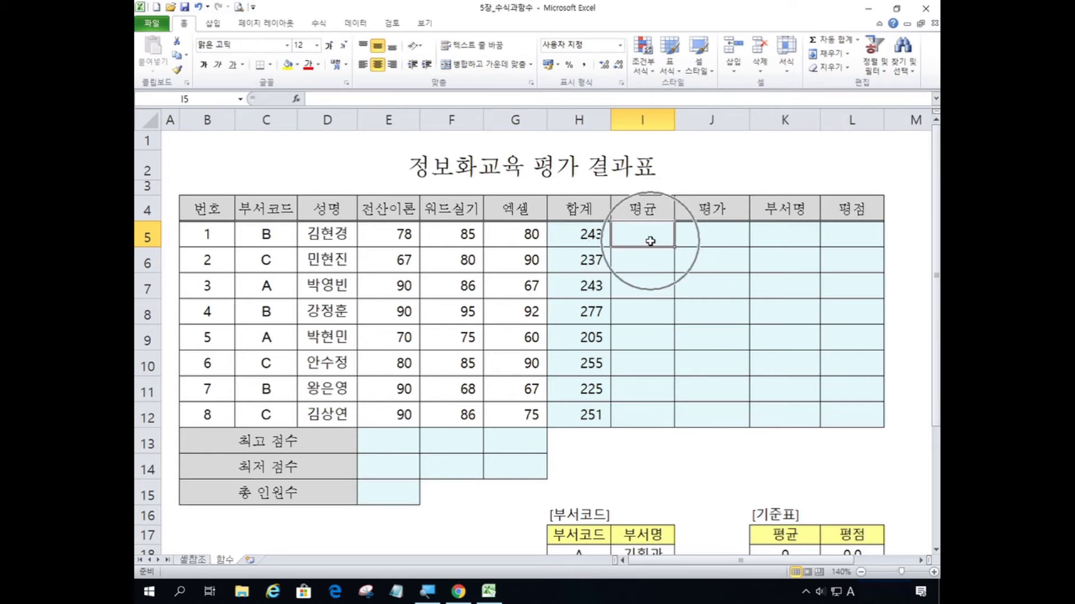
click(650, 241)
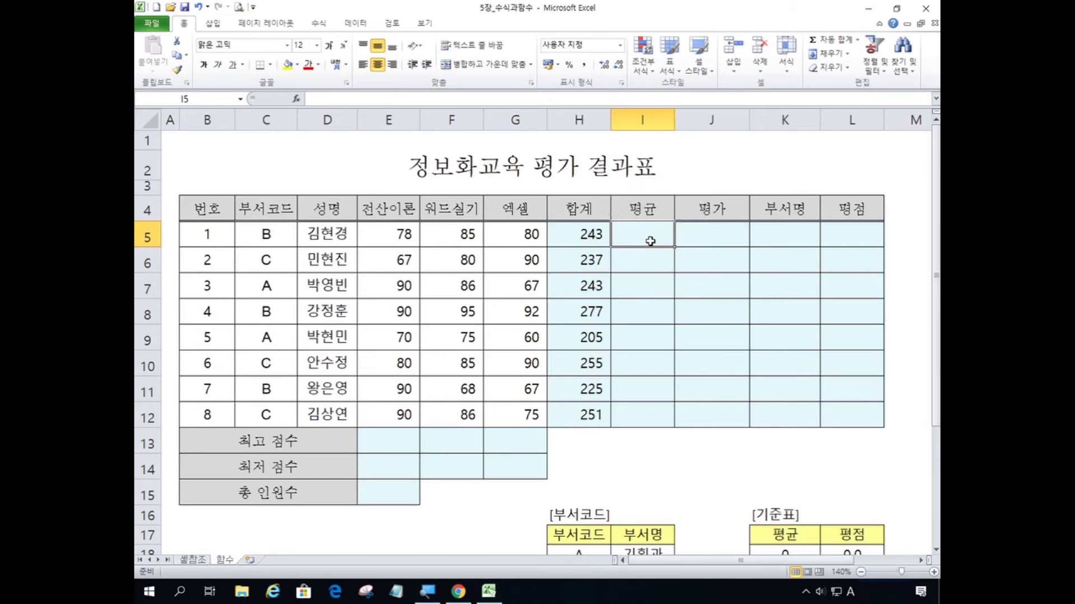
click(649, 240)
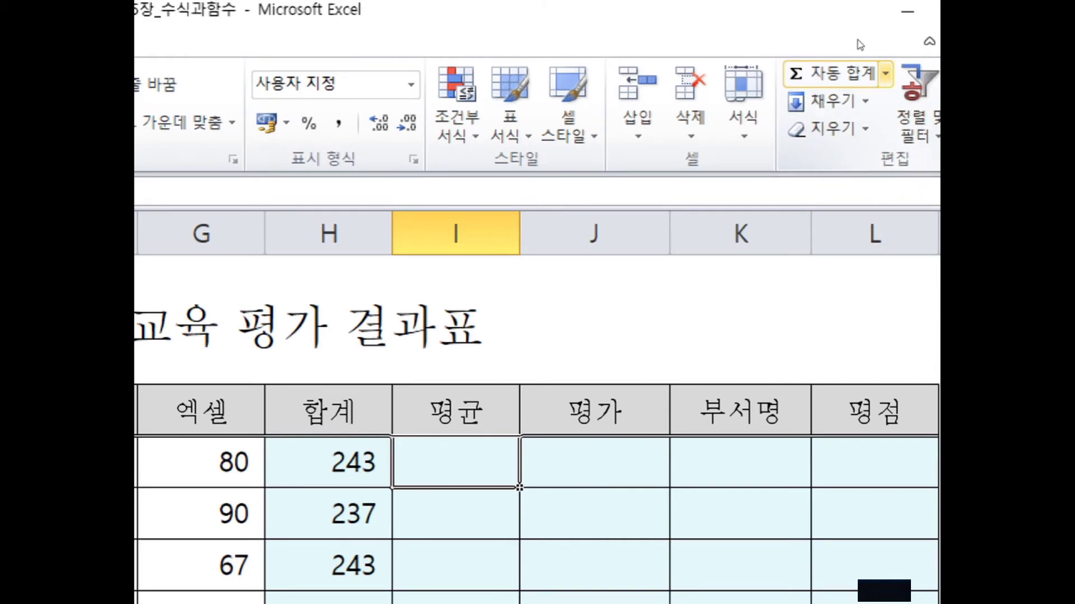
click(885, 73)
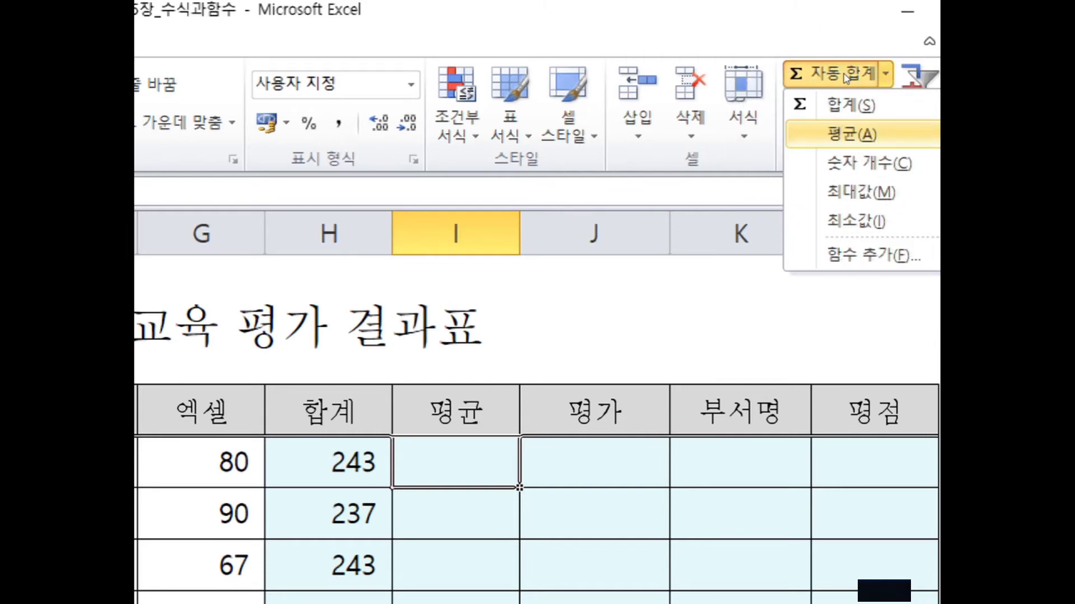
key(Return)
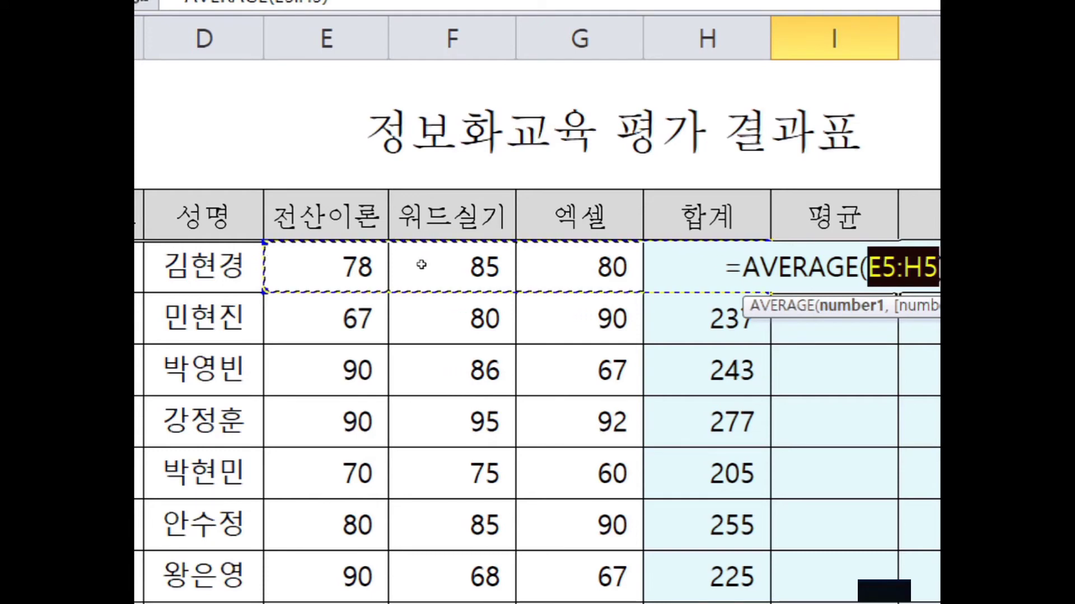
drag(387, 236, 510, 230)
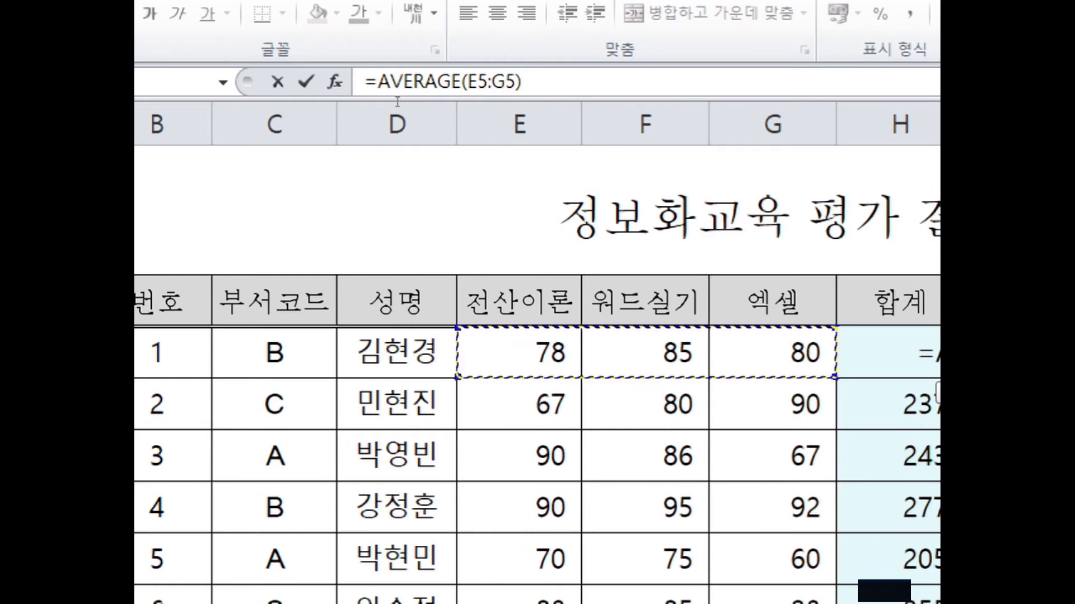
click(282, 100)
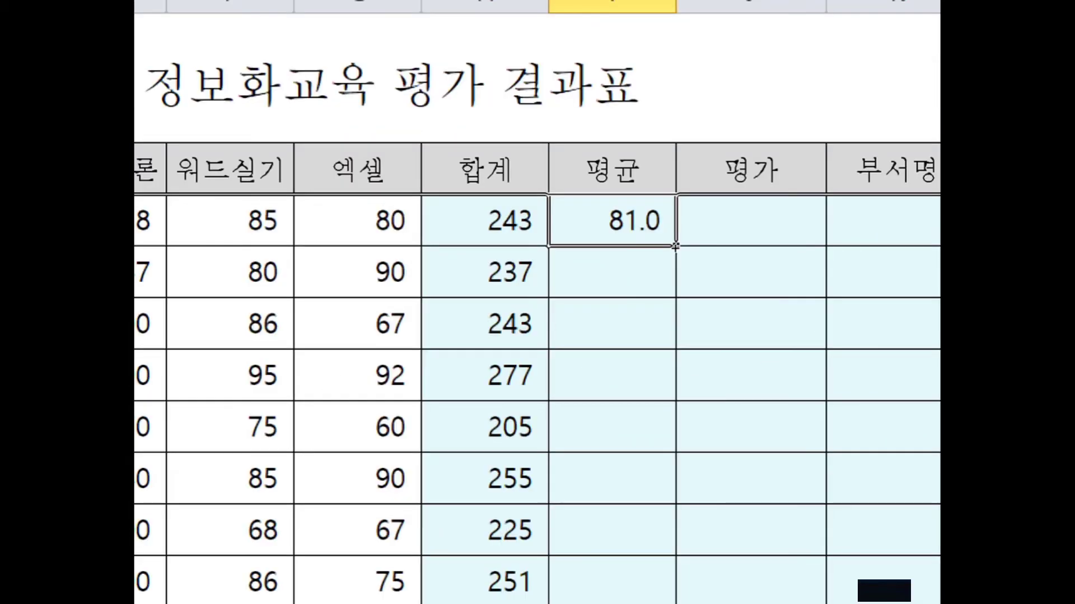
Fill the AVERAGE formula from I5 down the 평균 column through I12
key(ctrl)
key(ctrl)
key(ctrl)
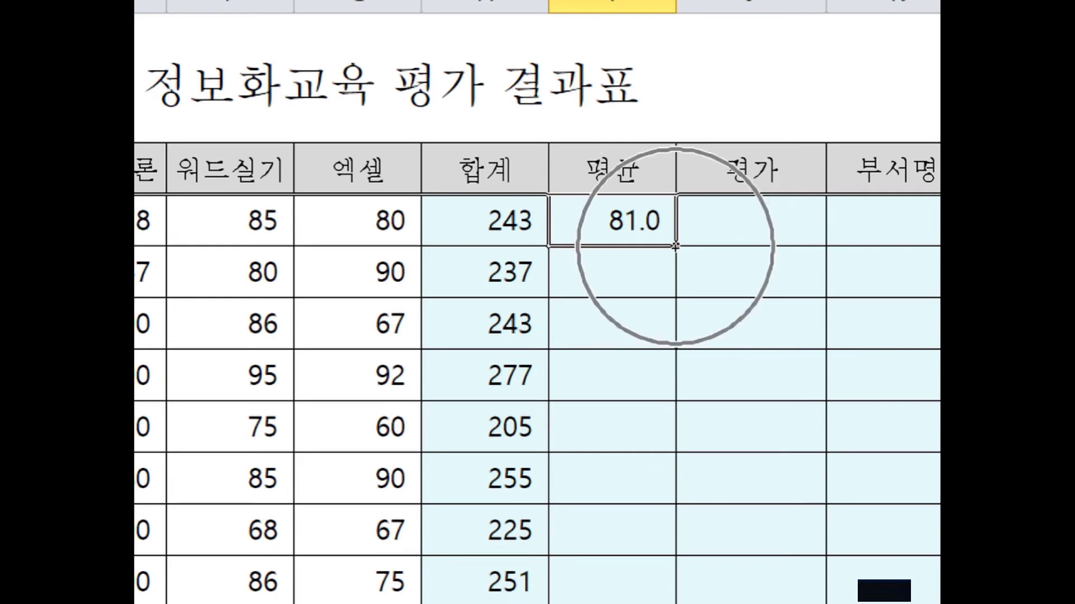
key(ctrl)
key(ctrl)
key(ctrl)
key(ctrl)
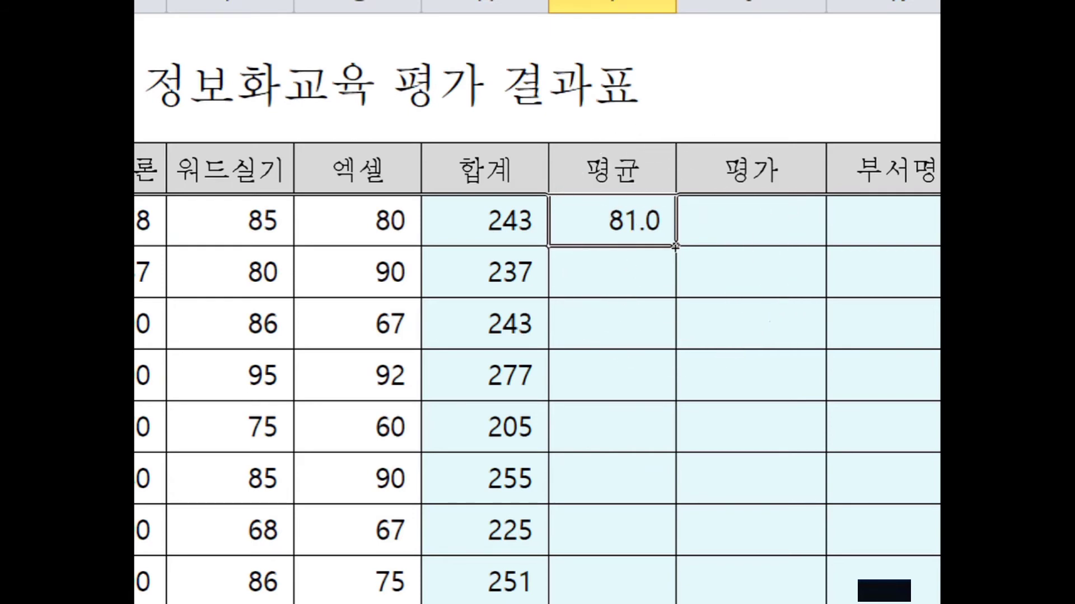
drag(675, 246, 669, 582)
Find the 최고 점수 of the 전산이론 column in E13 with =MAX(E5:E12)
click(399, 377)
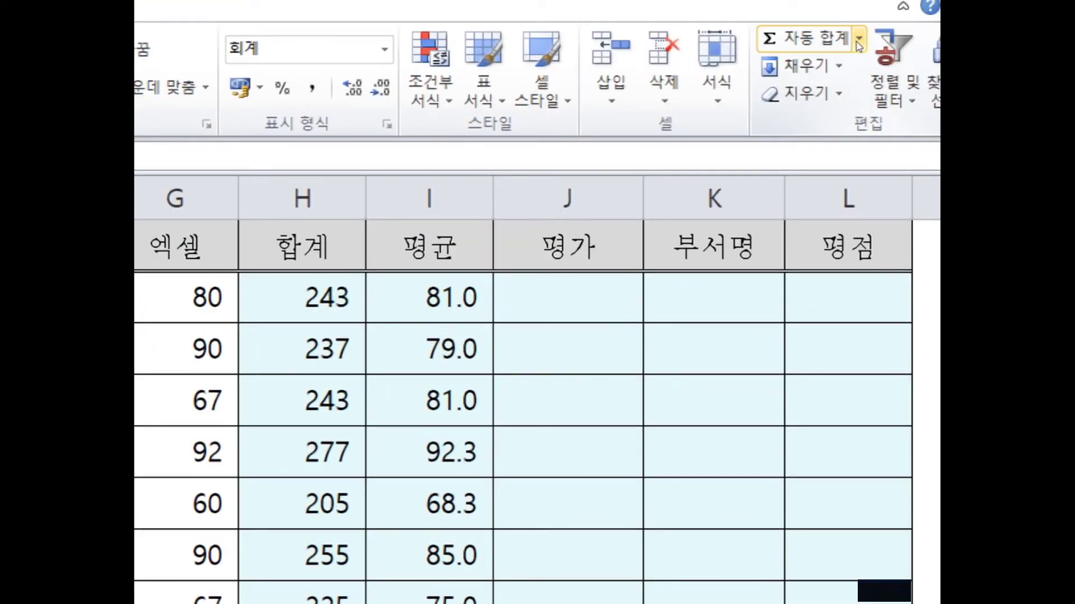
click(859, 42)
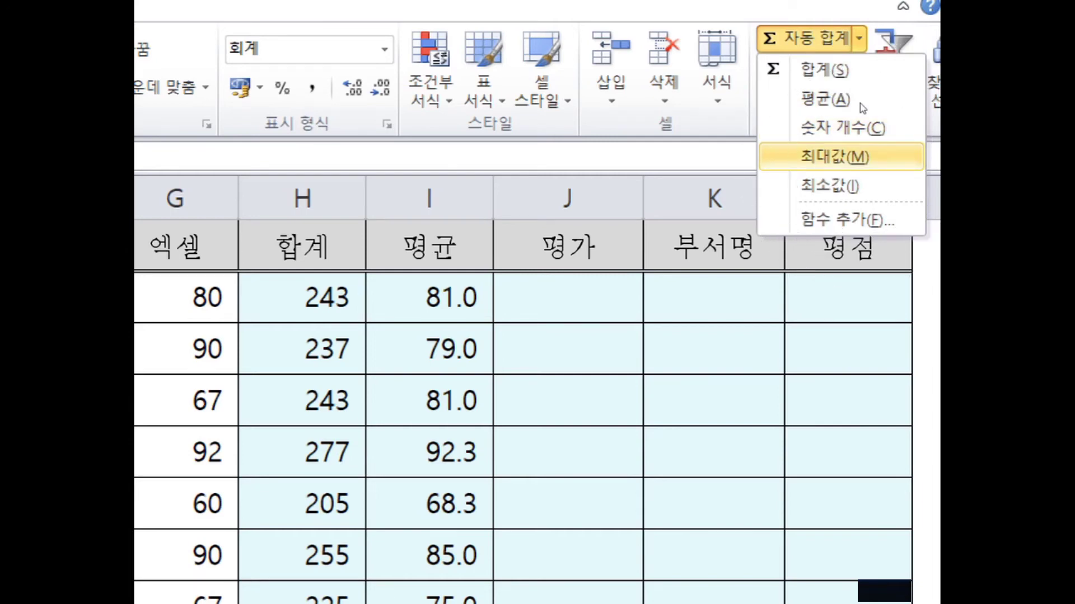
click(833, 156)
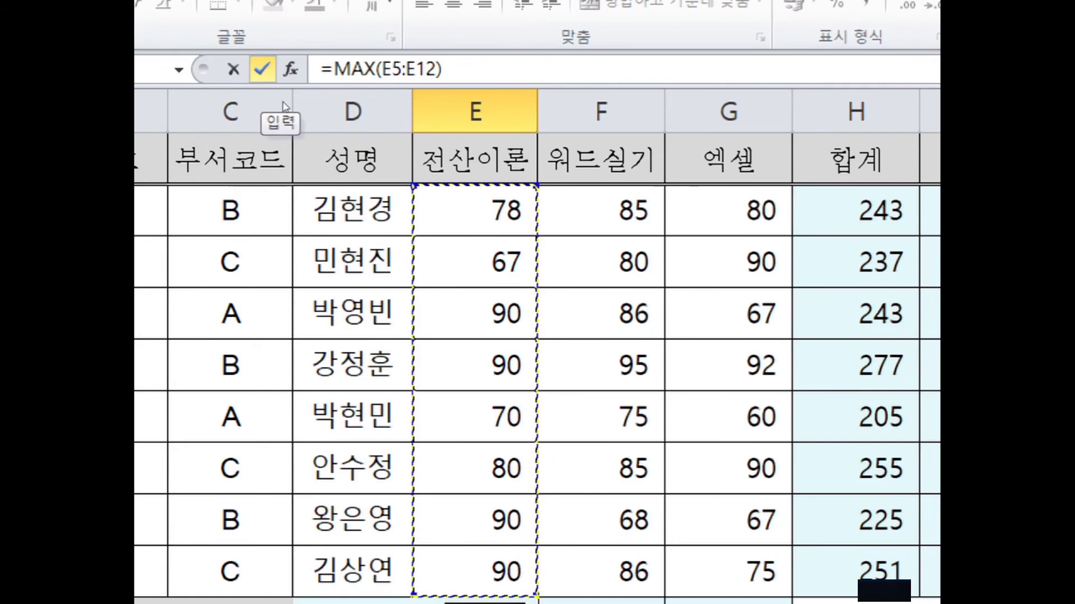
click(263, 71)
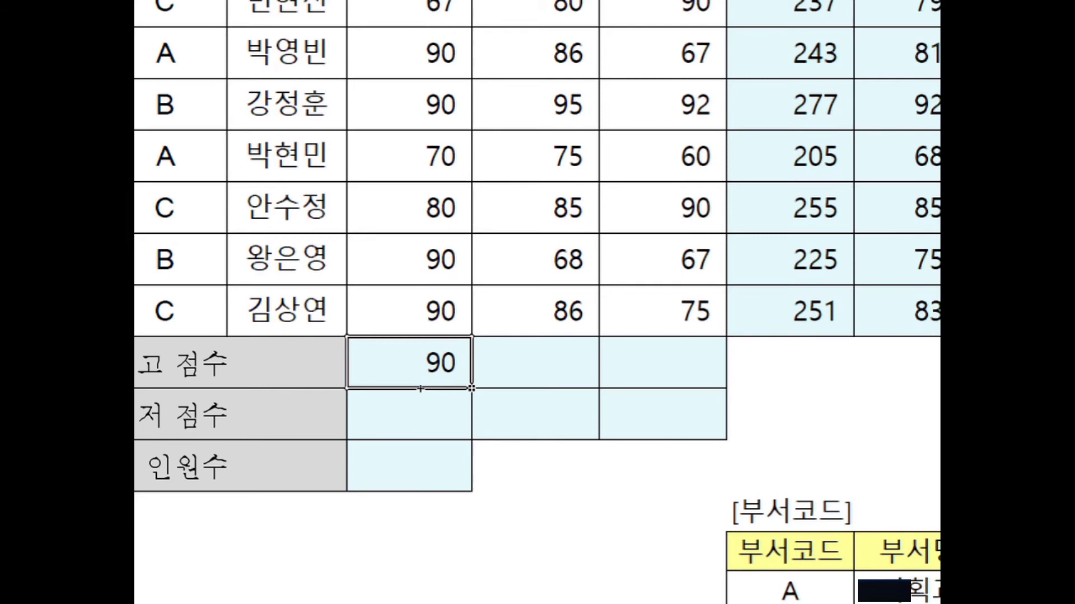
Copy the 최고 점수 formula from E13 across to F13:G13 for 워드실기 and 엑셀
key(ctrl)
key(ctrl)
key(ctrl)
key(ctrl)
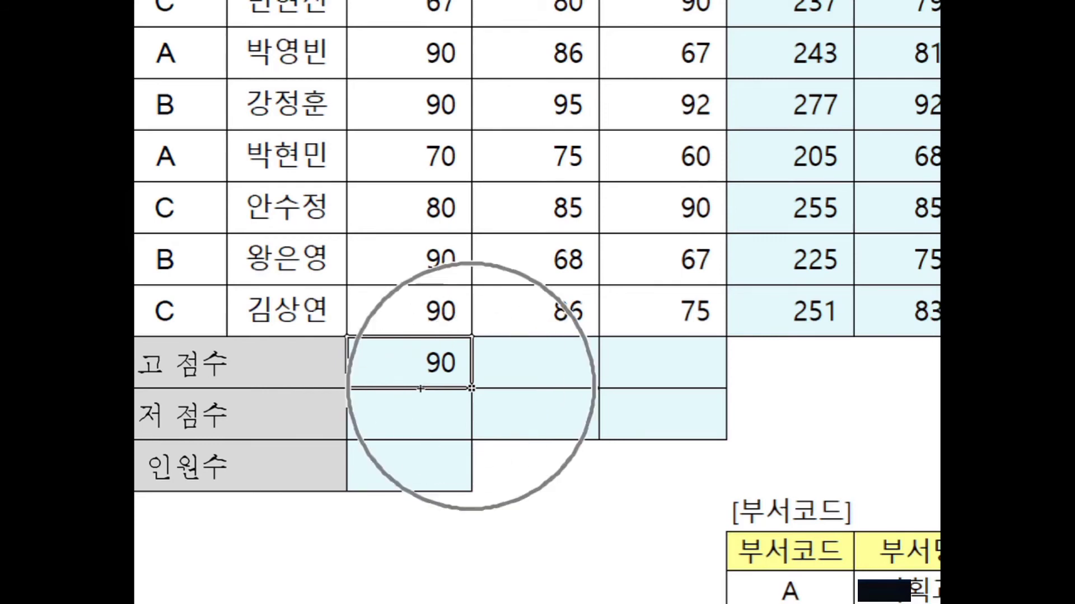
key(ctrl)
key(ctrl)
drag(472, 387, 535, 384)
scroll(535, 391, up, 1)
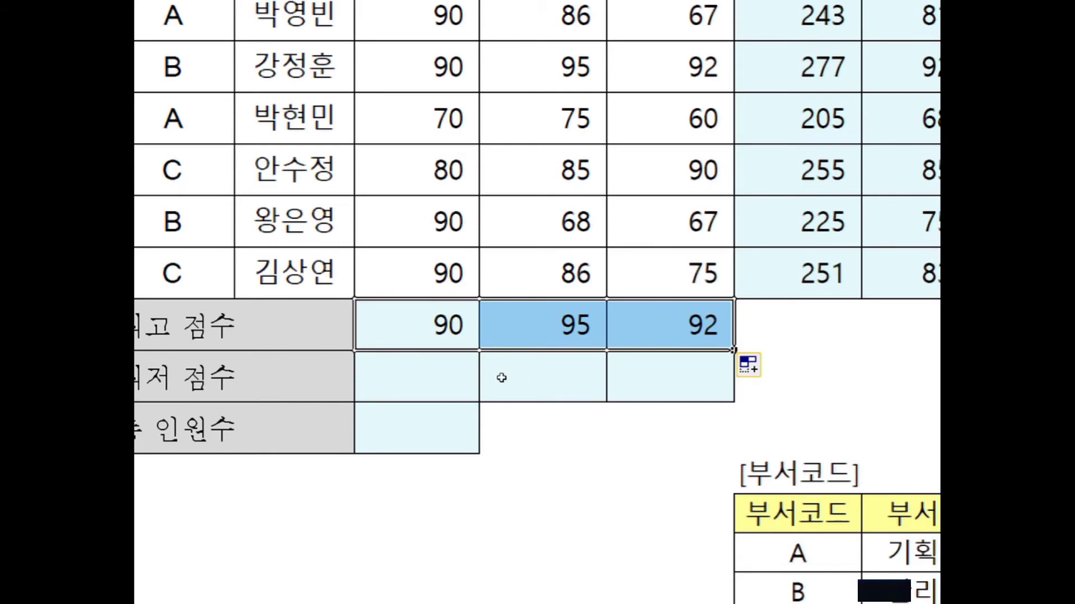
Count the 총 인원수 in E15 with =COUNT(E5:E12), restricting the range to the eight people's scores
key(Down)
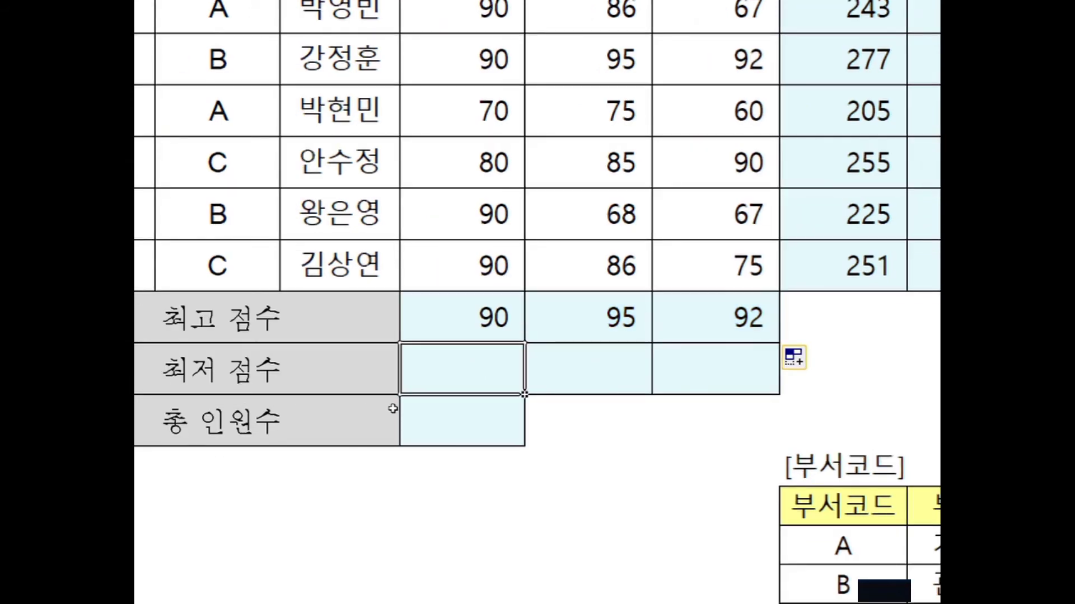
click(484, 416)
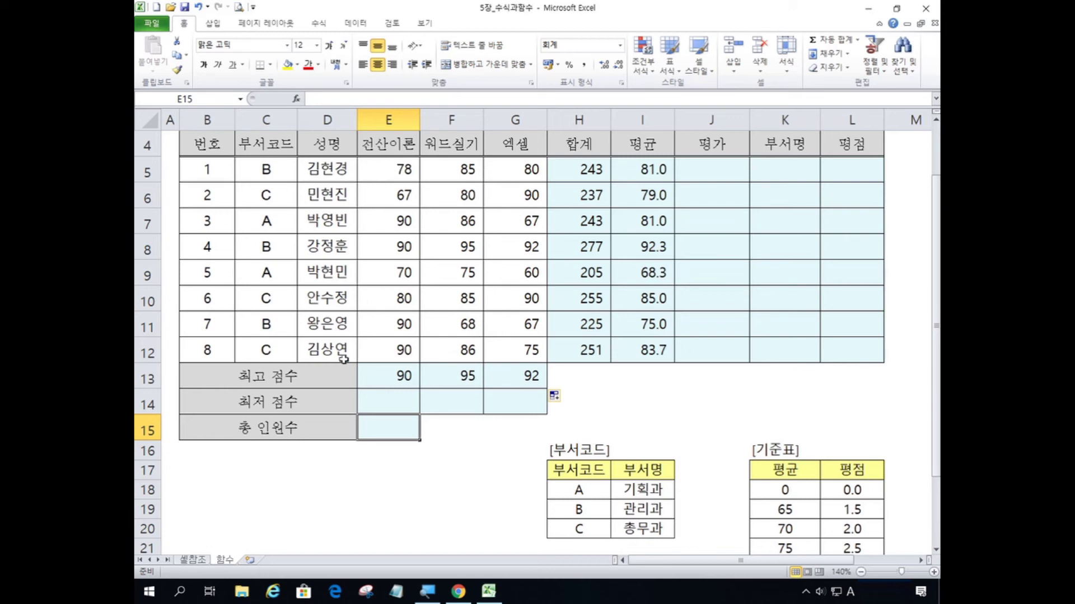
click(400, 426)
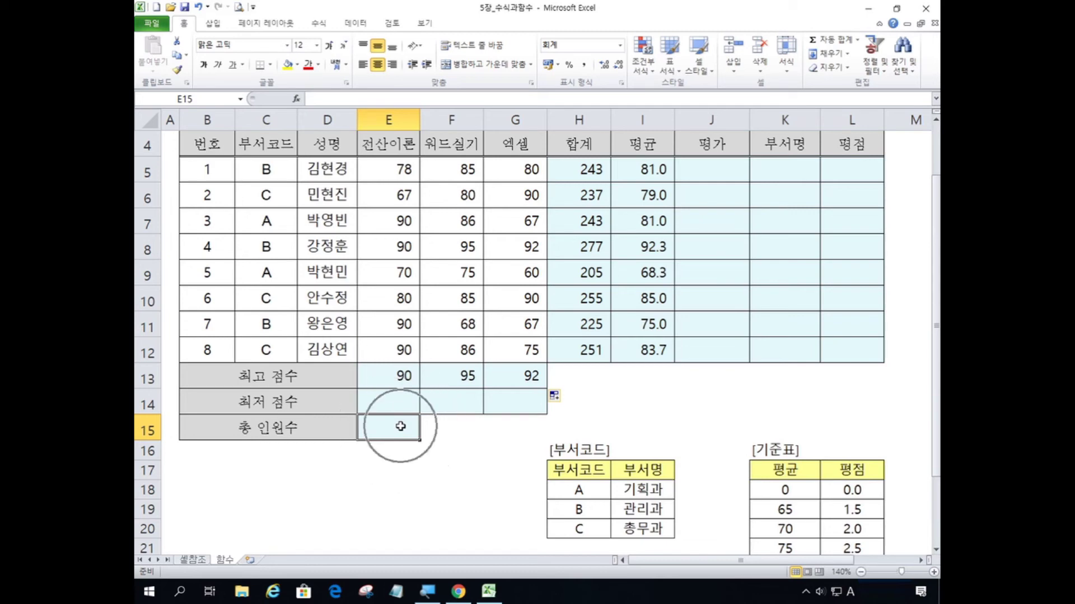
click(400, 427)
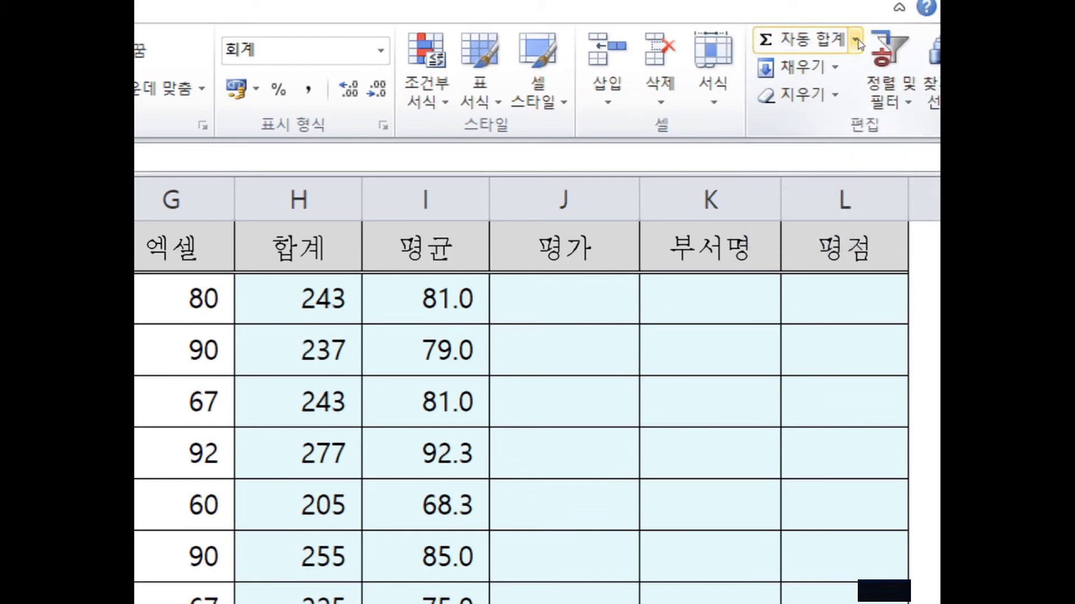
click(856, 39)
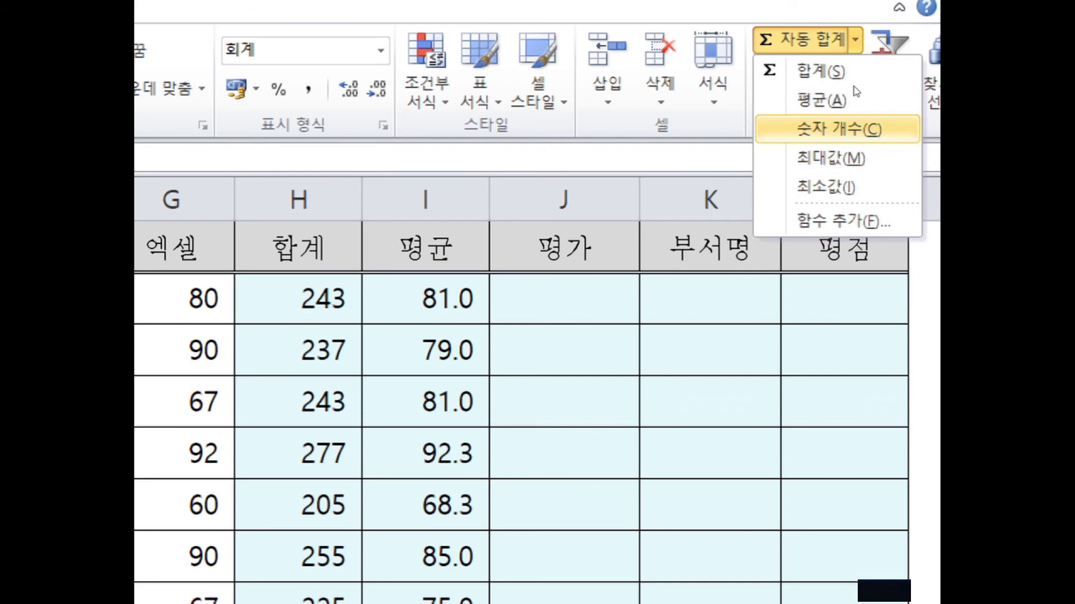
click(837, 128)
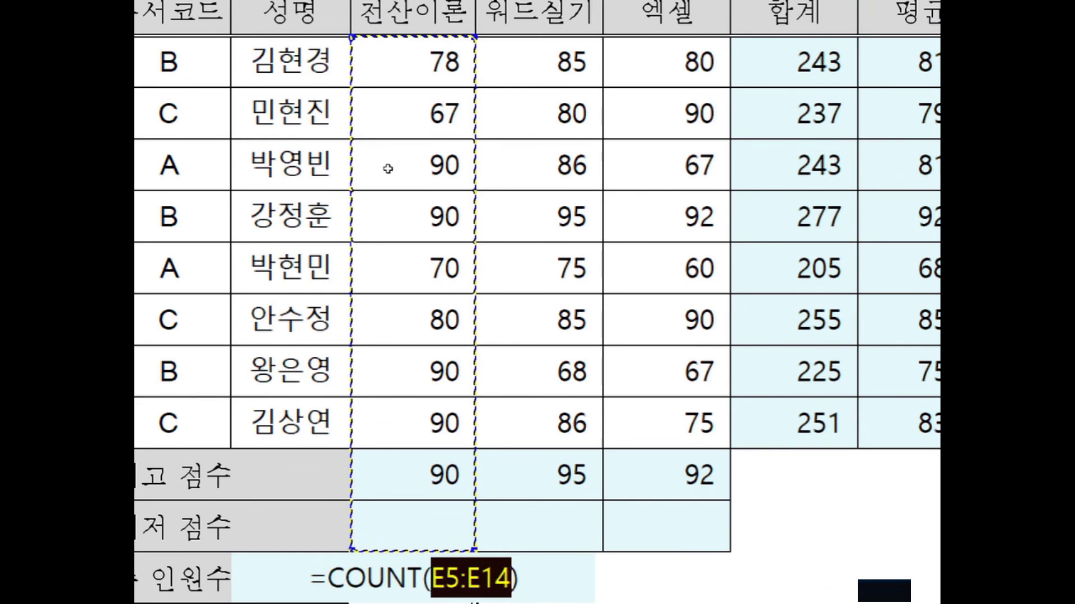
drag(394, 65, 388, 356)
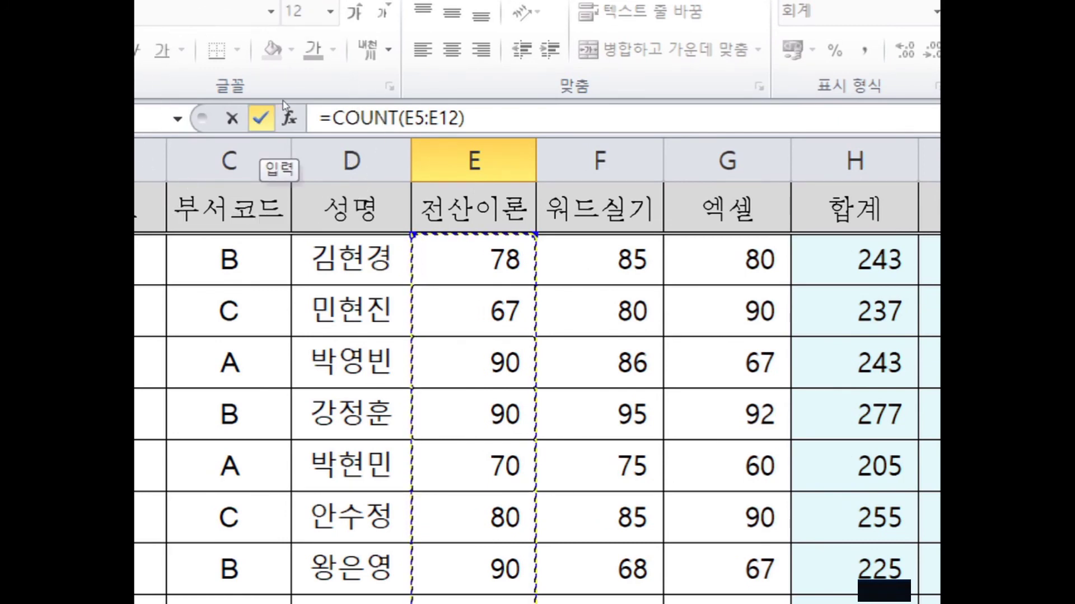
click(283, 105)
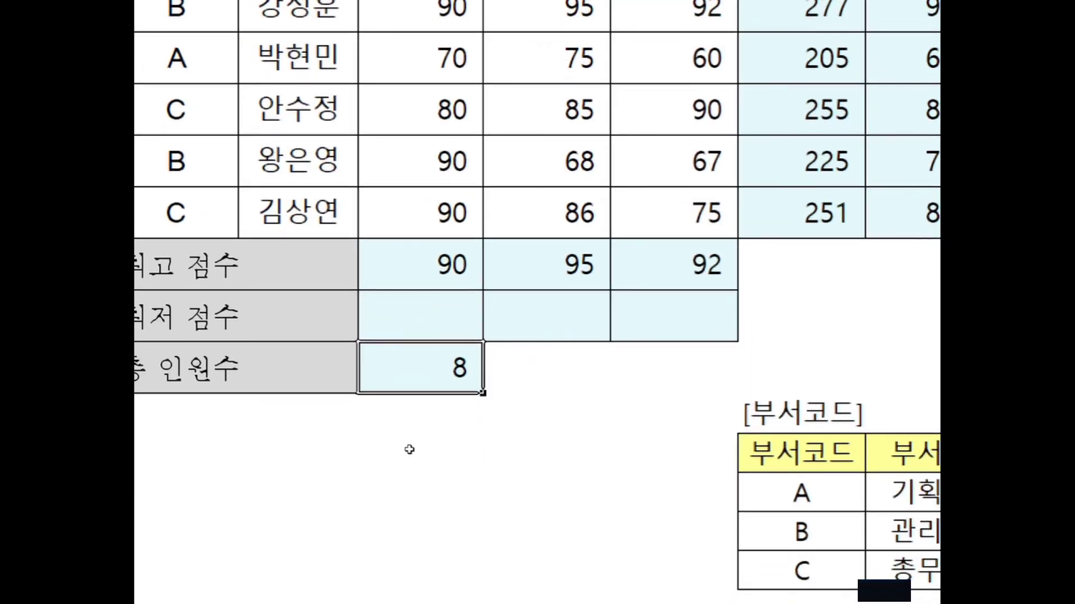
Start inserting a function in the first 평가 cell J5 and list the functions of the 논리 category
click(721, 164)
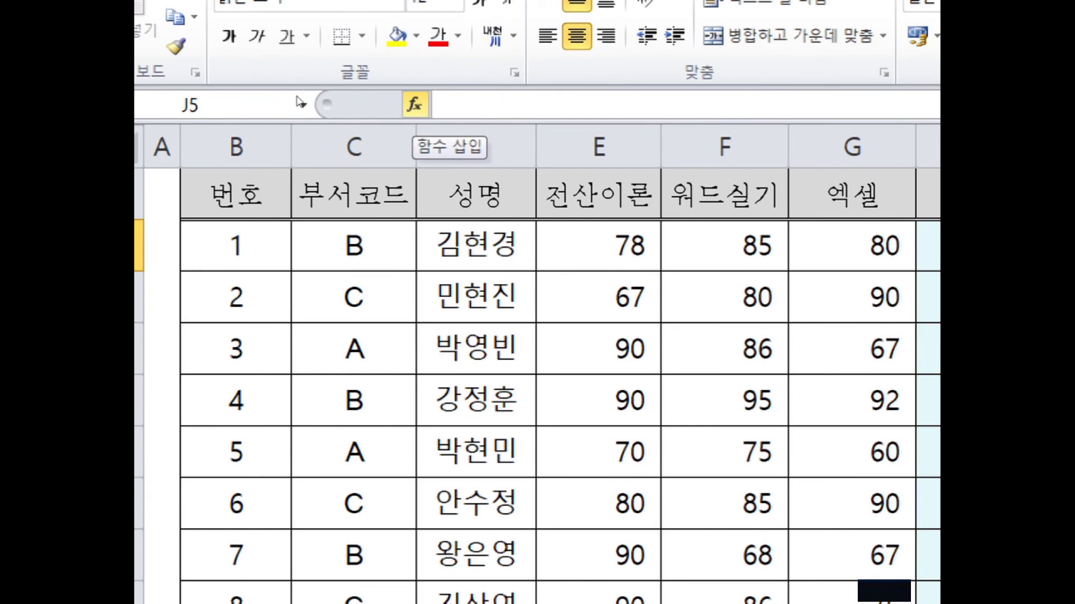
key(shift+F3)
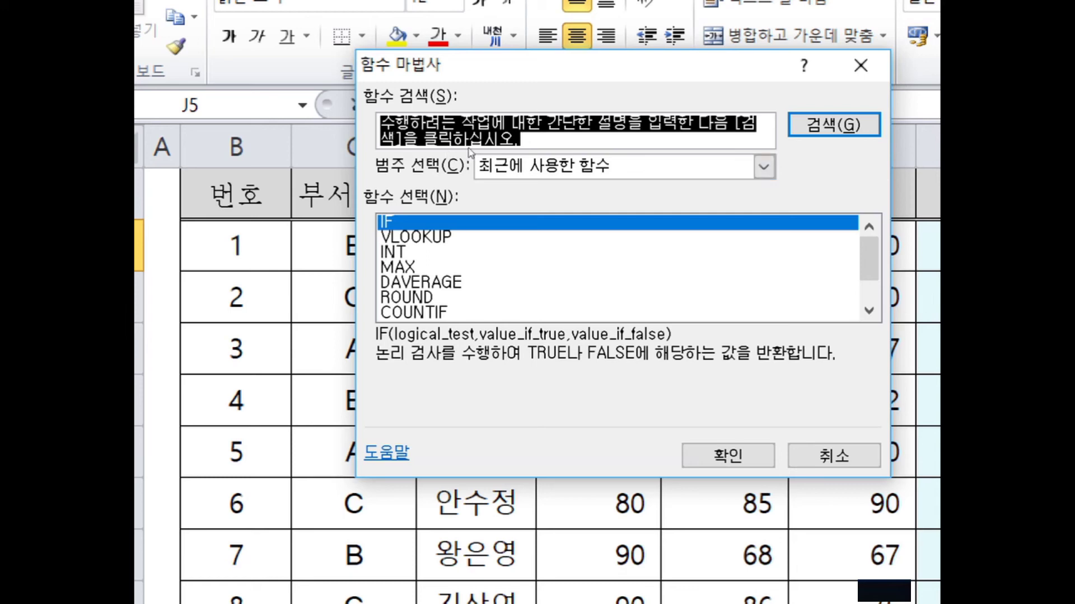
click(764, 167)
key(Down)
key(Down)
key(Down)
key(Down)
key(Down)
key(Down)
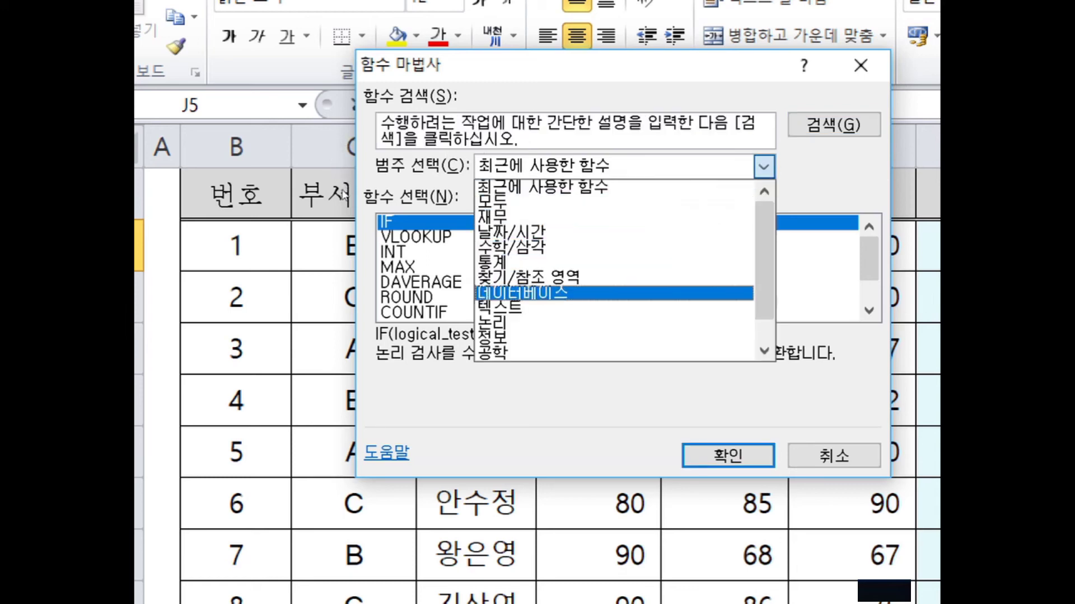
key(Return)
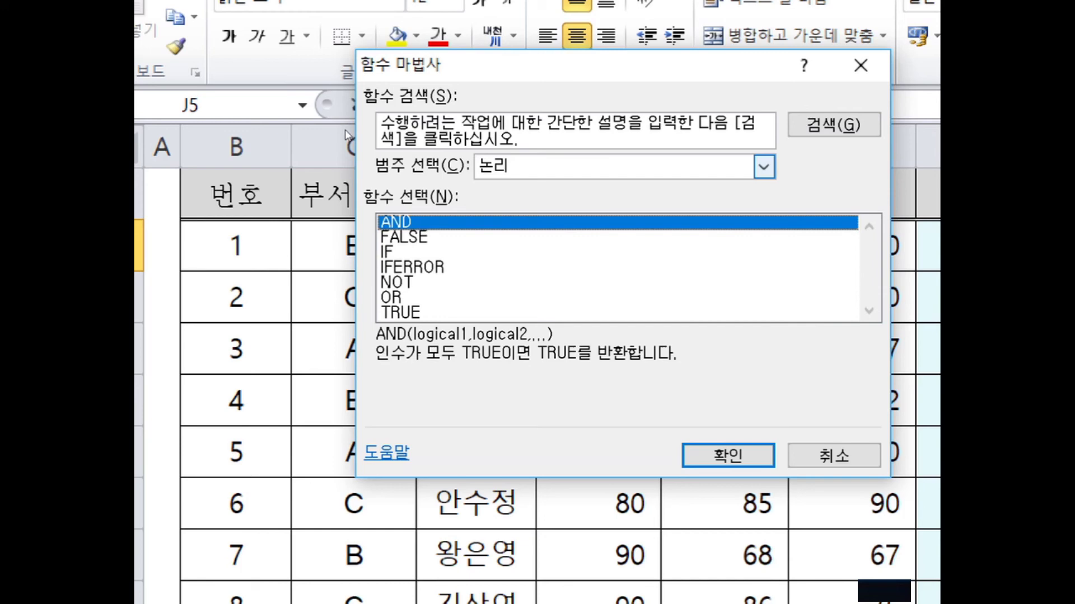
Switch the function category to 모두 and back to 논리
key(Up)
key(Up)
key(Up)
key(Up)
key(Up)
key(Up)
key(Up)
key(Up)
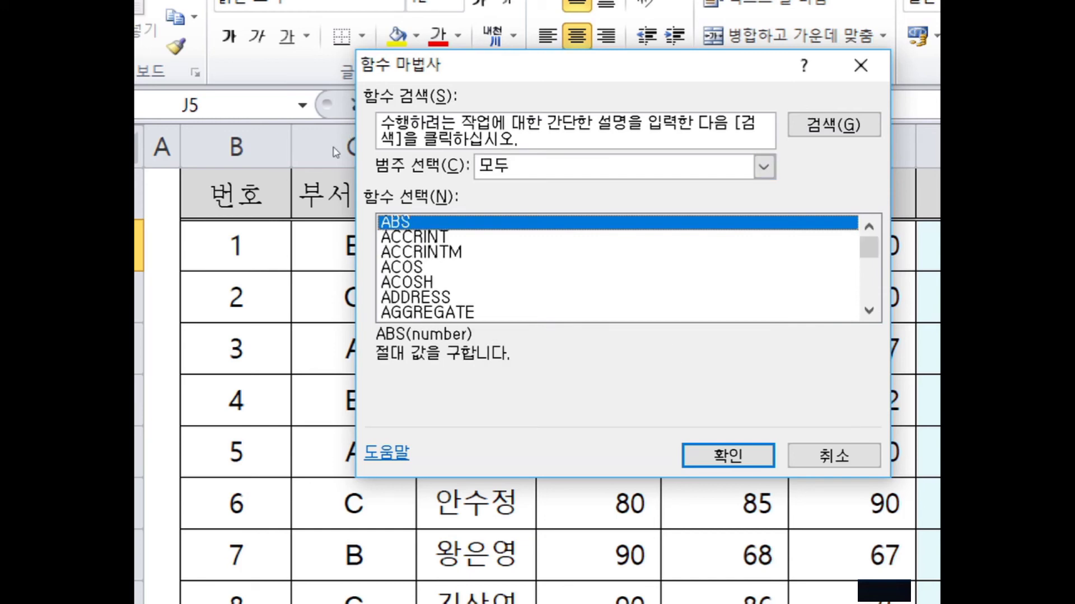
click(763, 167)
key(Down)
key(Down)
key(Down)
key(Down)
key(Down)
key(Down)
key(Down)
key(Return)
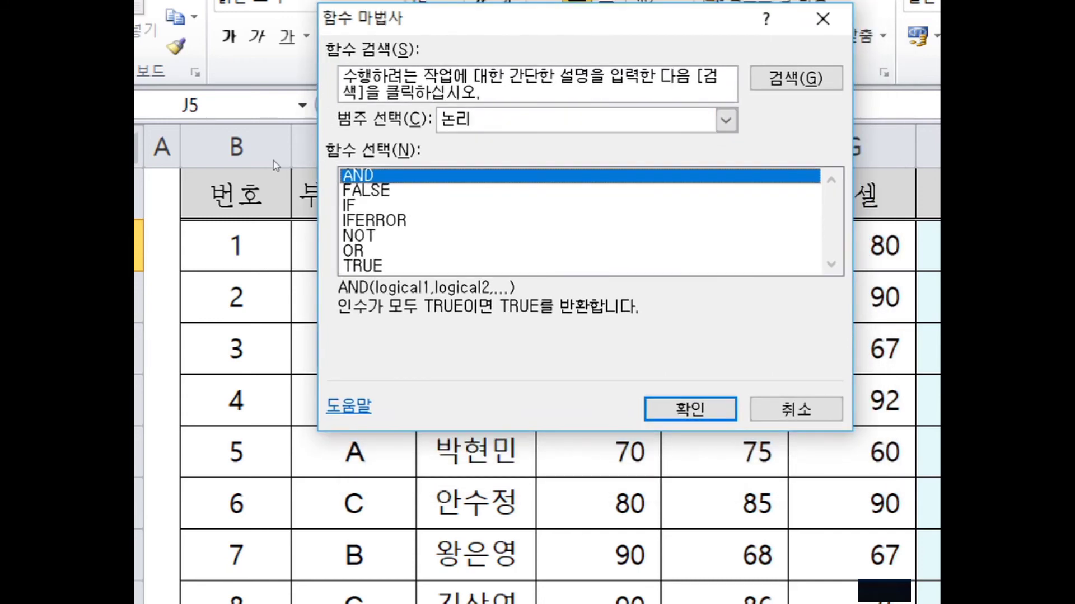
Choose the IF function from the 논리 category for J5 and bring up its arguments
key(Down)
key(Down)
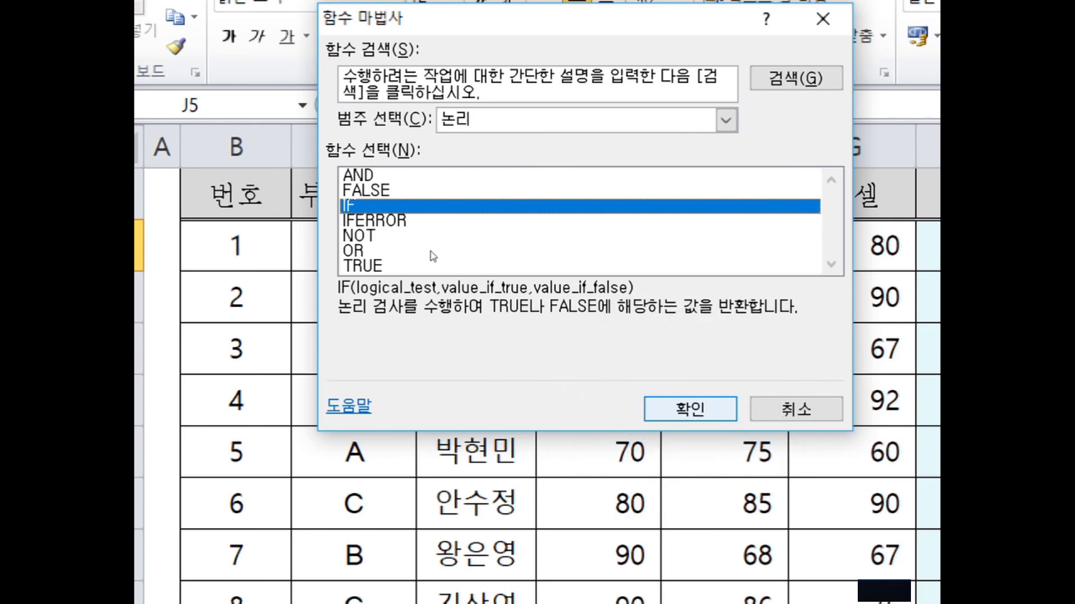
key(Return)
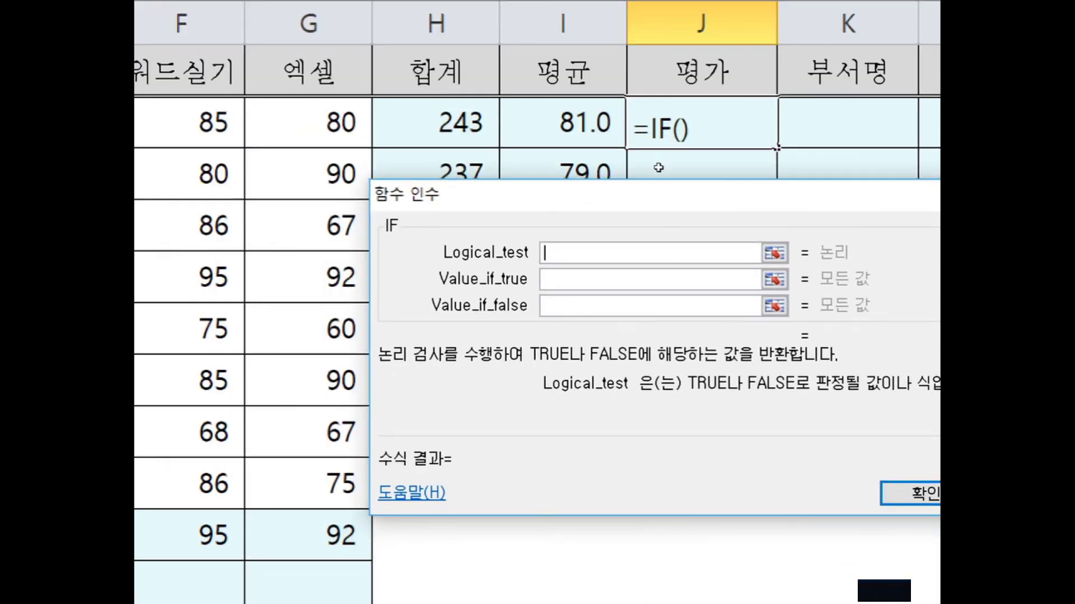
Enter I5>=80 as the logical test of the IF function for J5
text(I5)
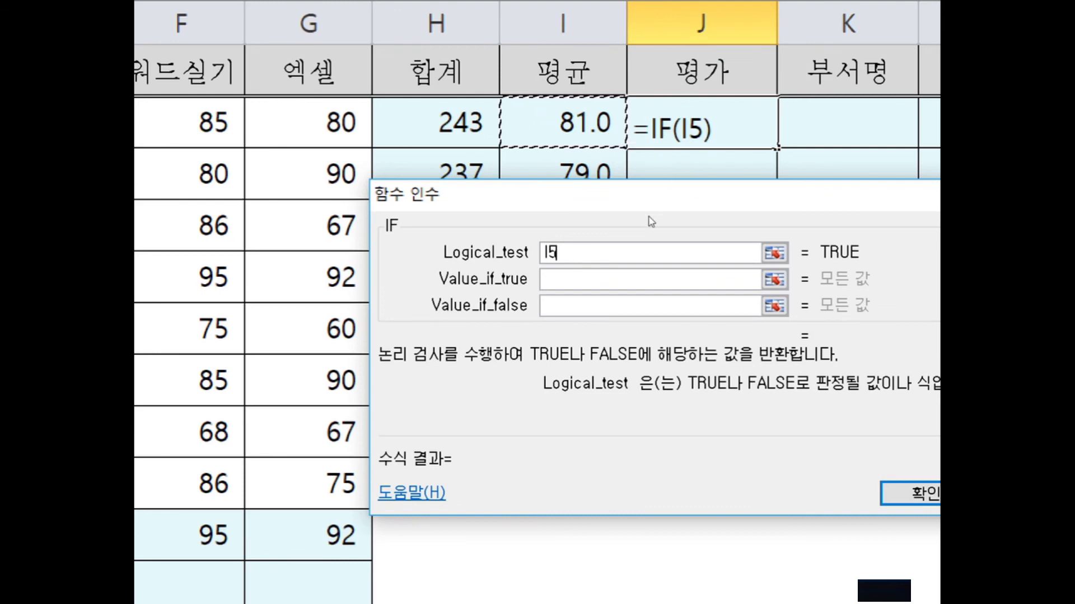
drag(649, 238, 652, 206)
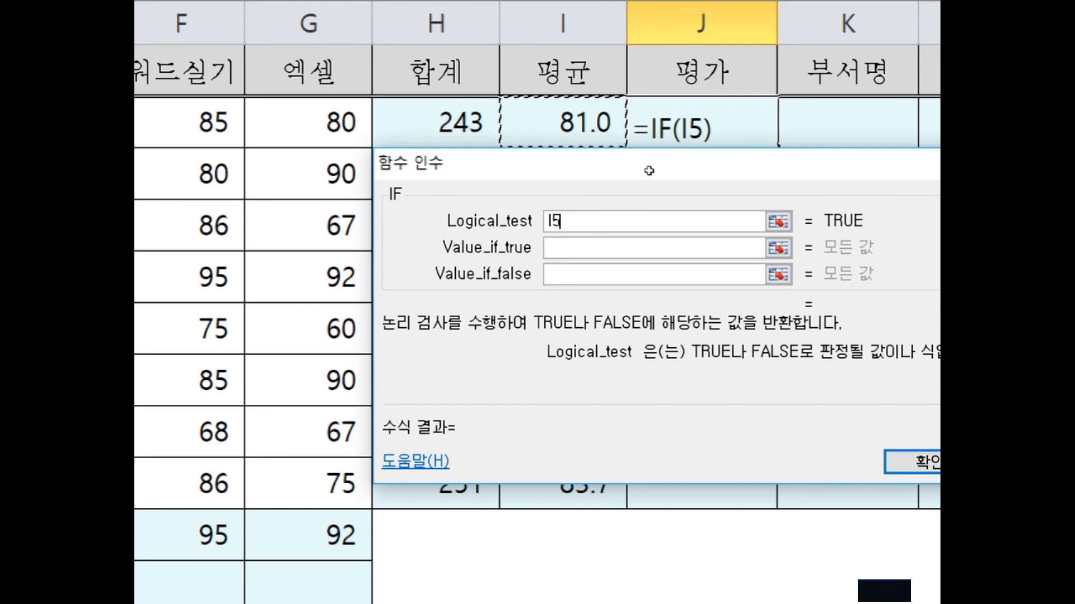
text(>=)
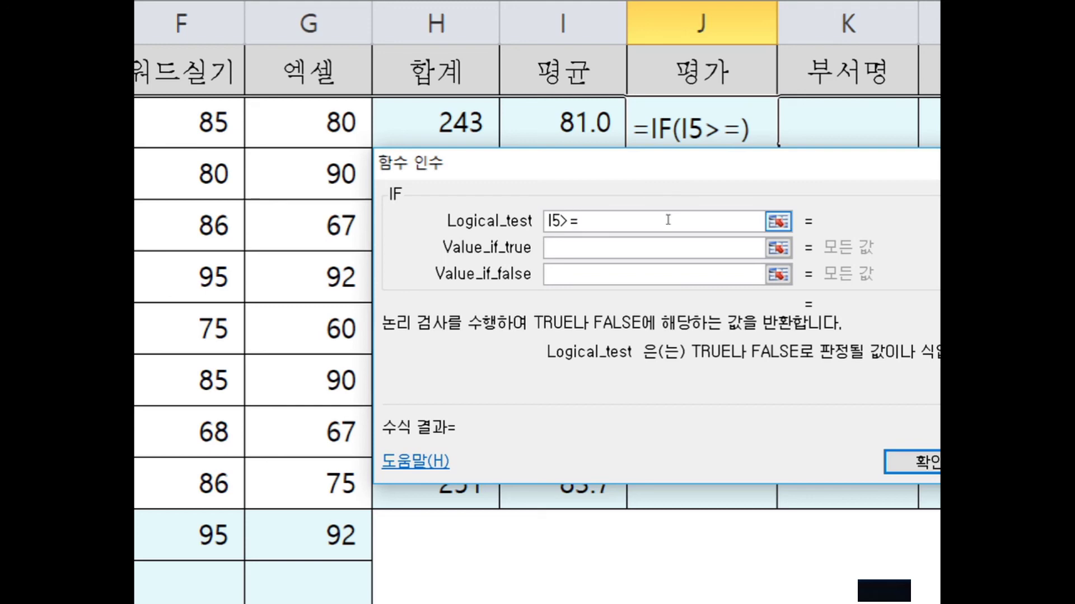
text(80)
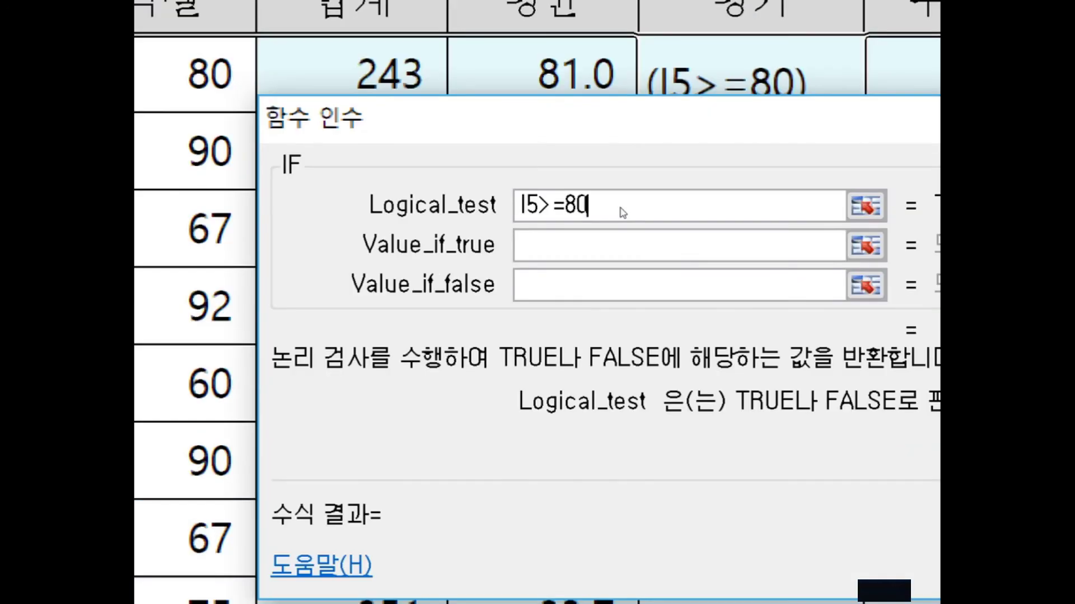
Set the IF function's value for a true result to "합격"
key(Tab)
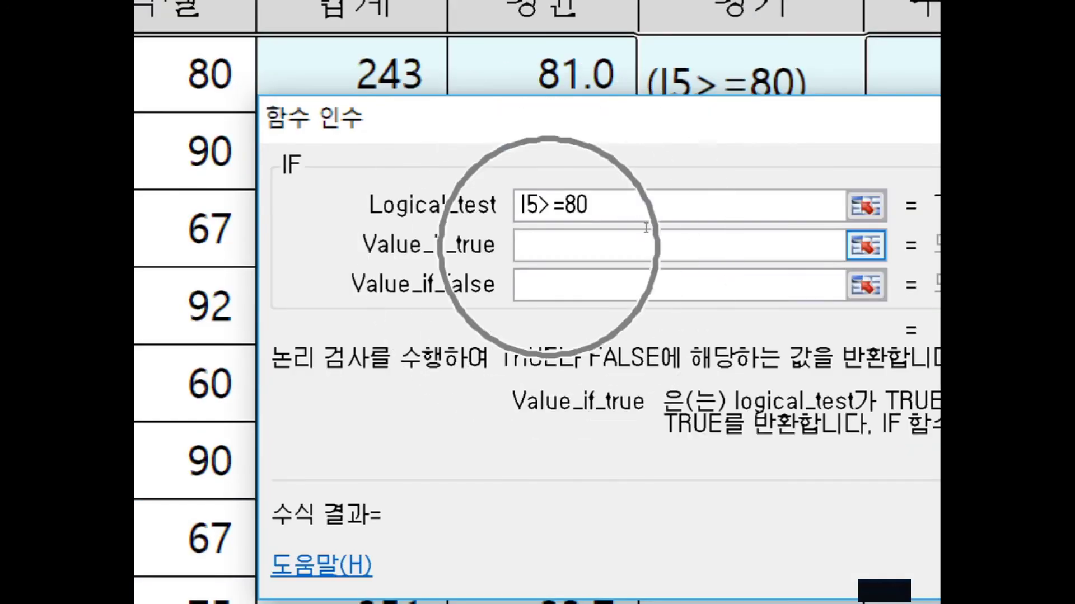
text(g)
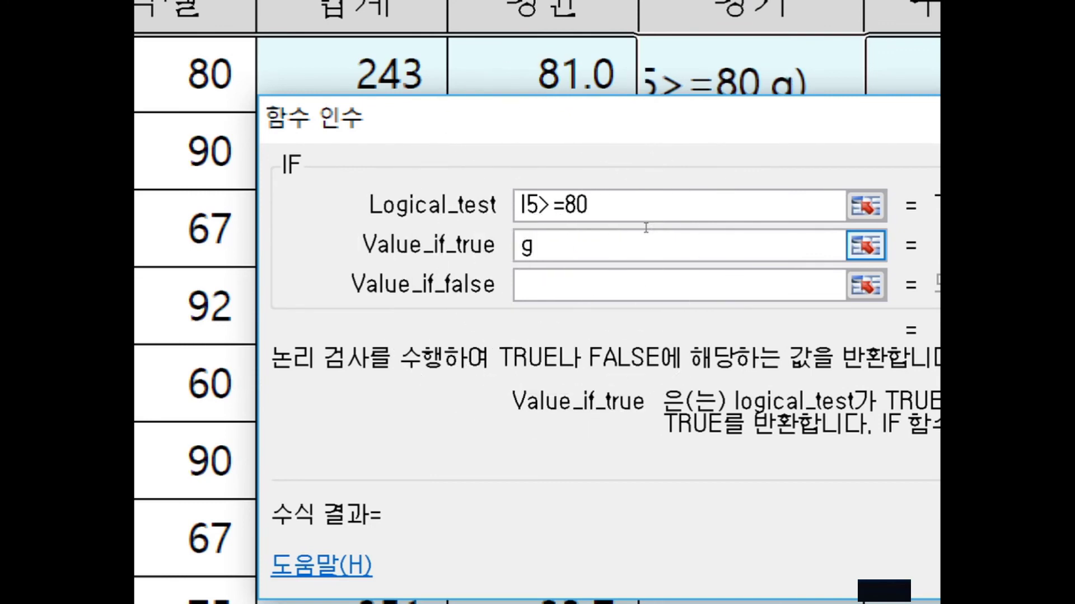
key(BackSpace)
text(ㅎㅏㅂㄱㅕㄱ)
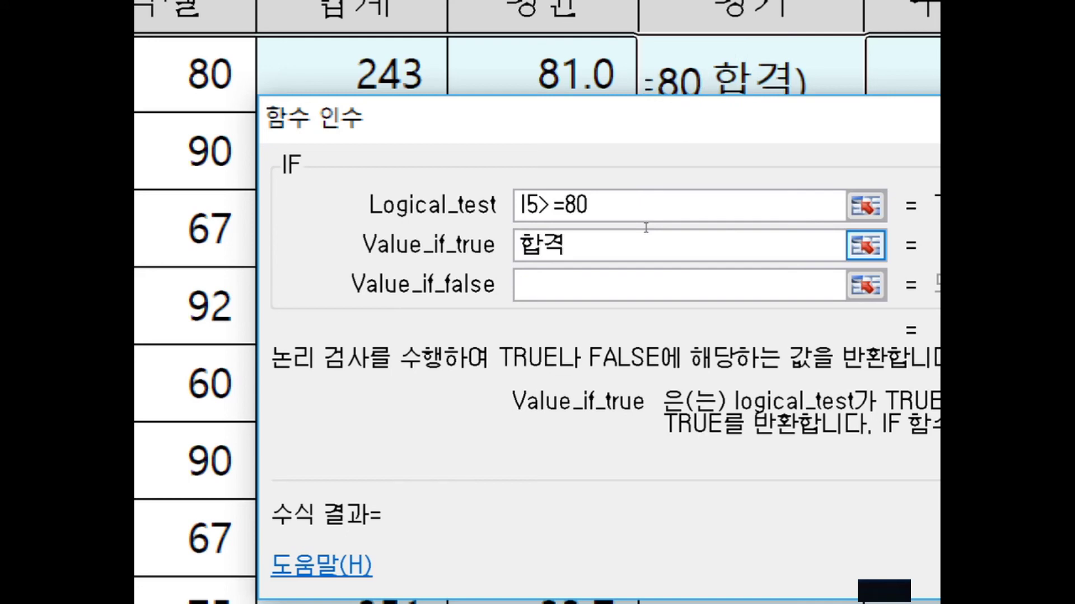
click(680, 225)
key(Tab)
key(Tab)
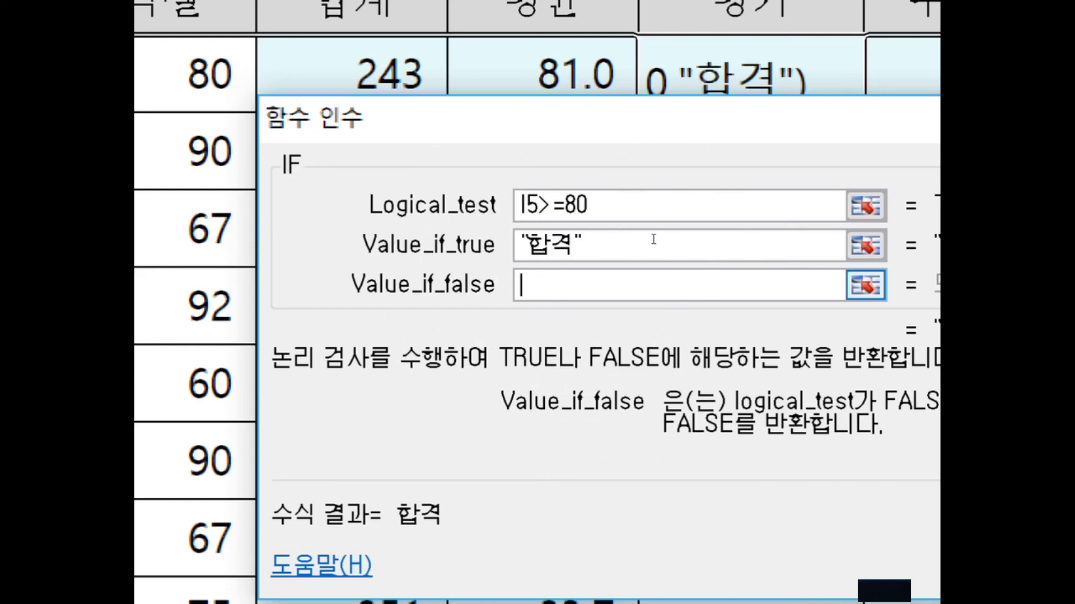
Set the IF function's value for a false result to 불합격 and complete the formula in J5
text(붏)
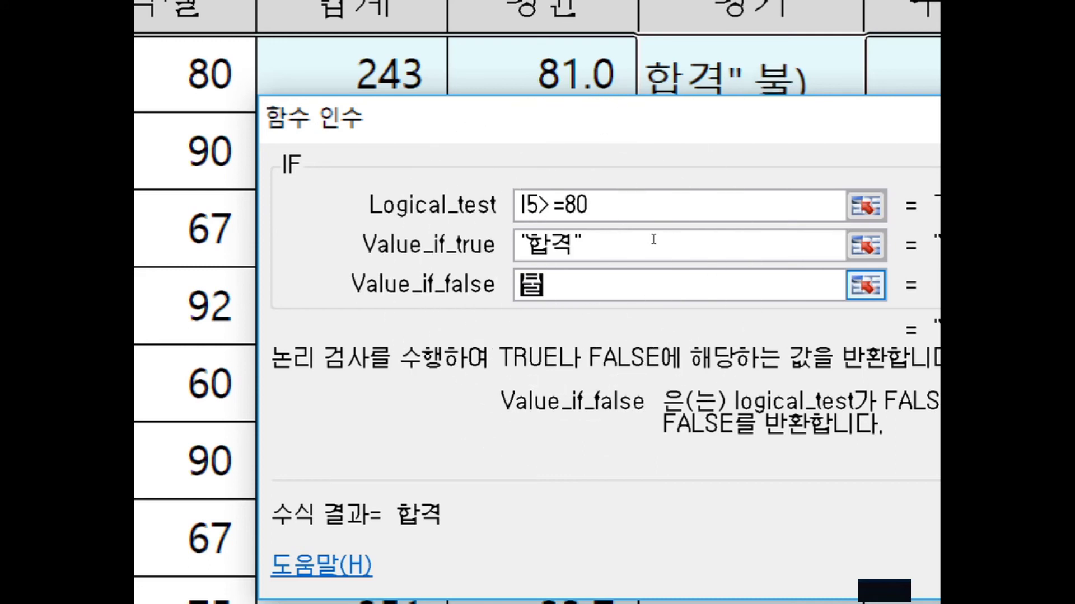
text(합격)
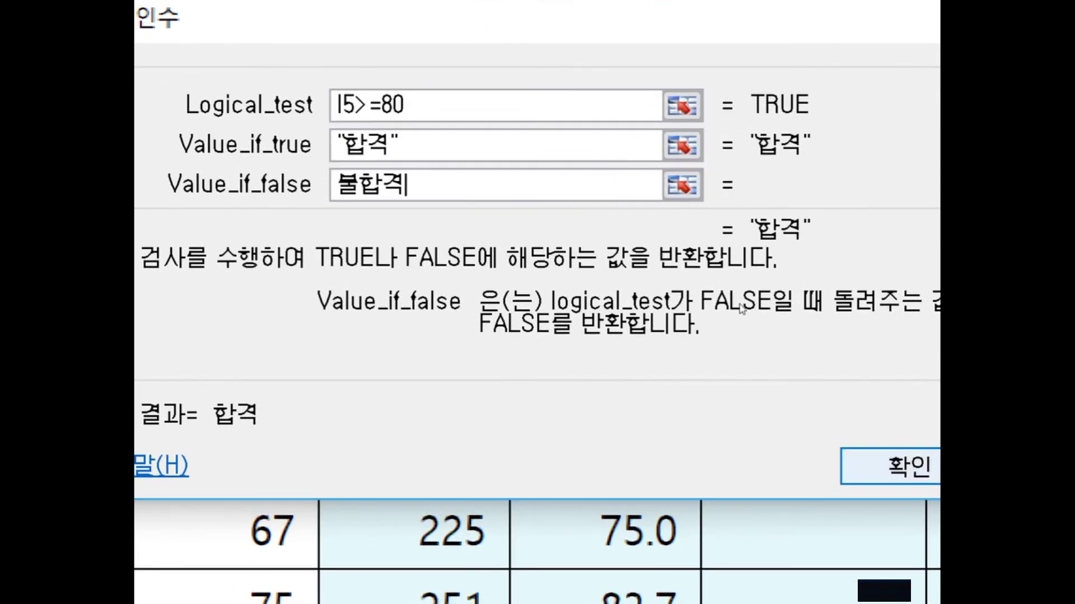
key(Return)
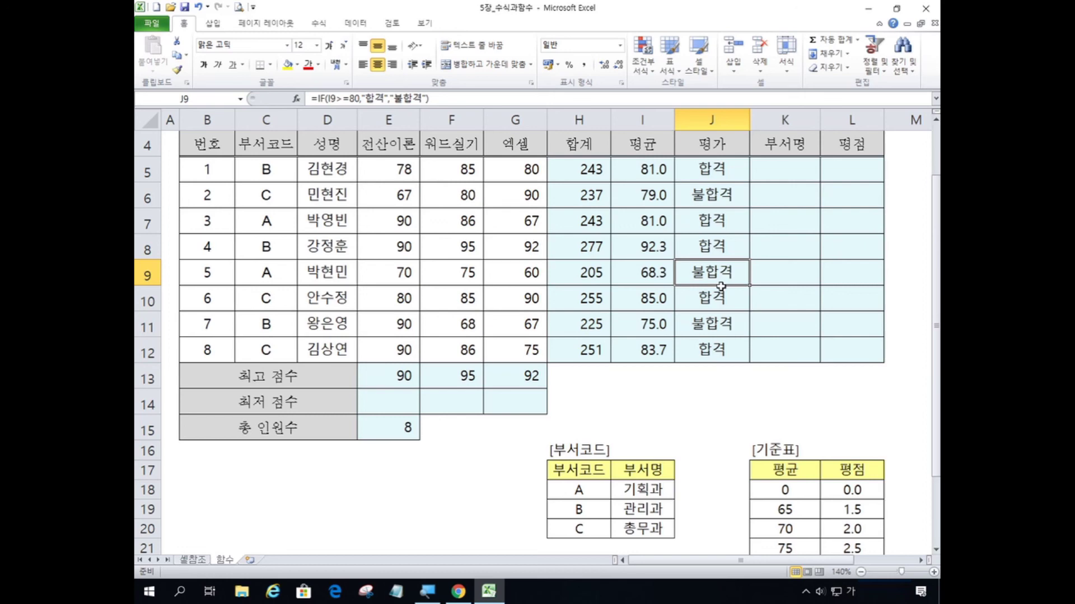
Save the workbook and close the spreadsheet program
click(711, 221)
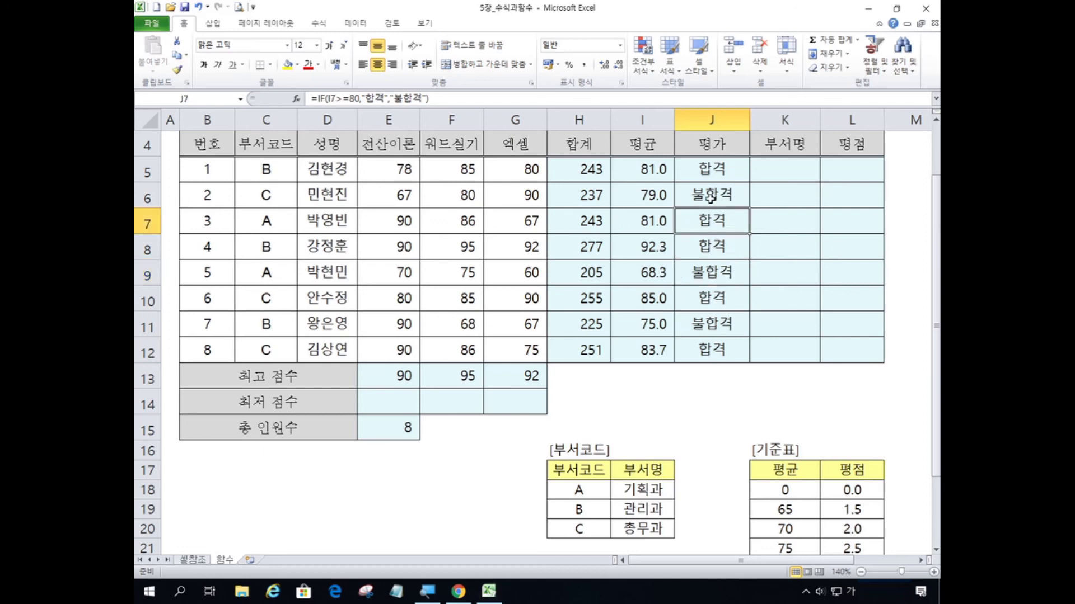
click(187, 9)
click(934, 12)
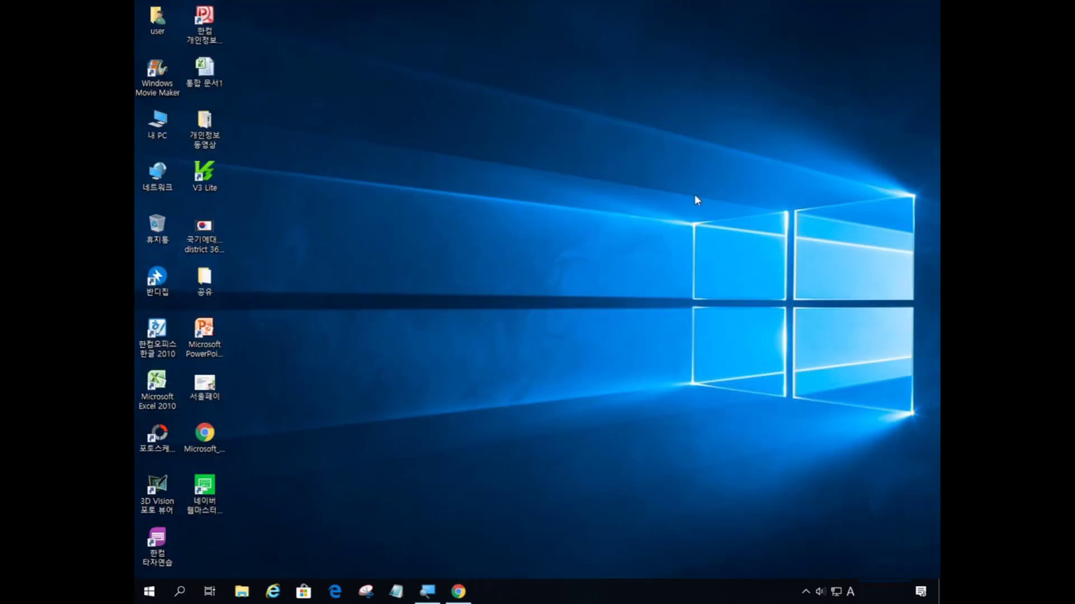